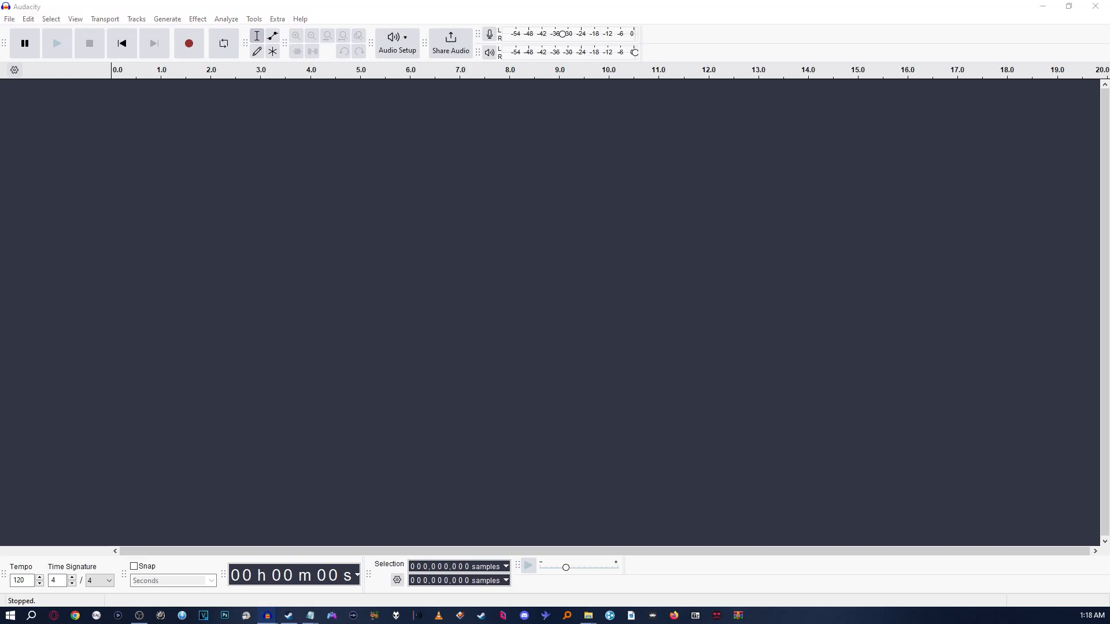
Import 10. E. Gadd's Lab.flac from the e gadds garage folder into Audacity.
key("alt+Tab")
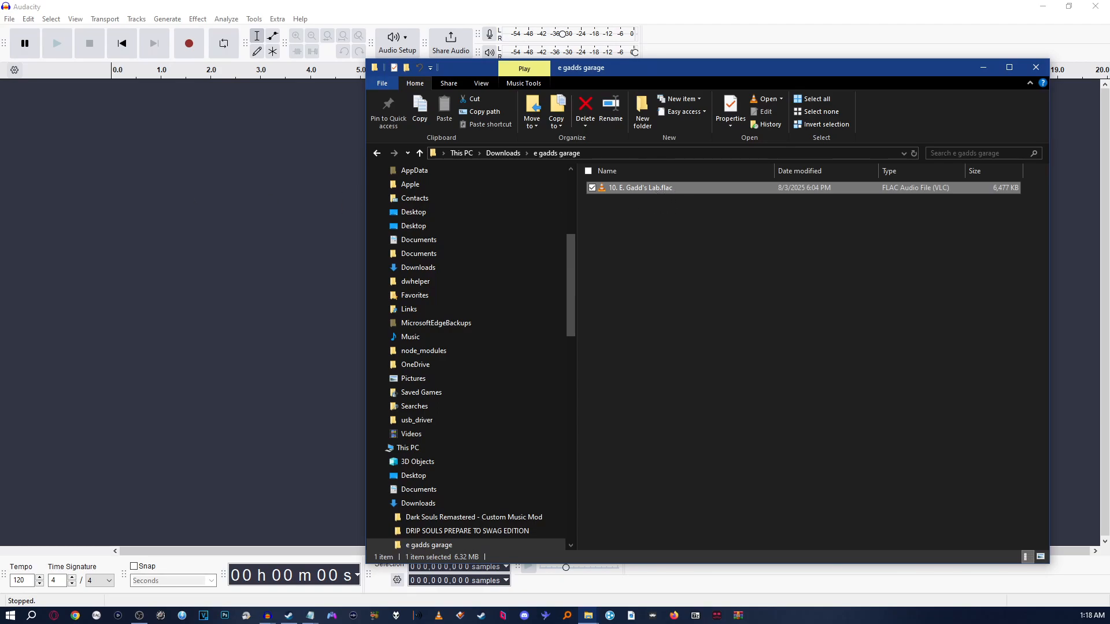
left_click_drag(9, 233, 257, 276)
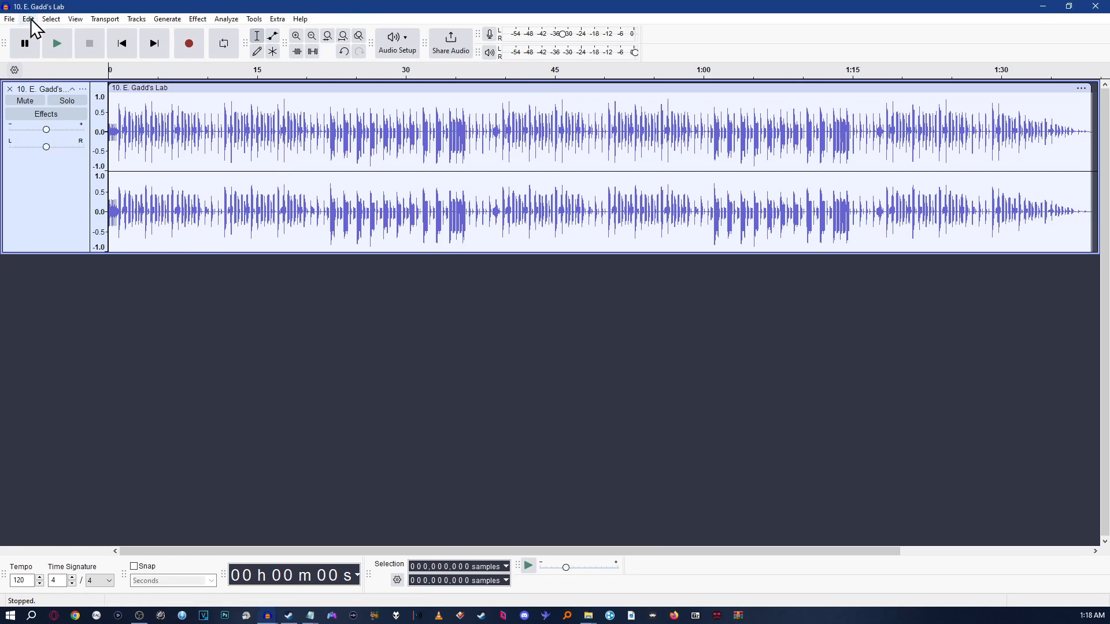
Check the project sample rate in the audio settings.
left_click(395, 50)
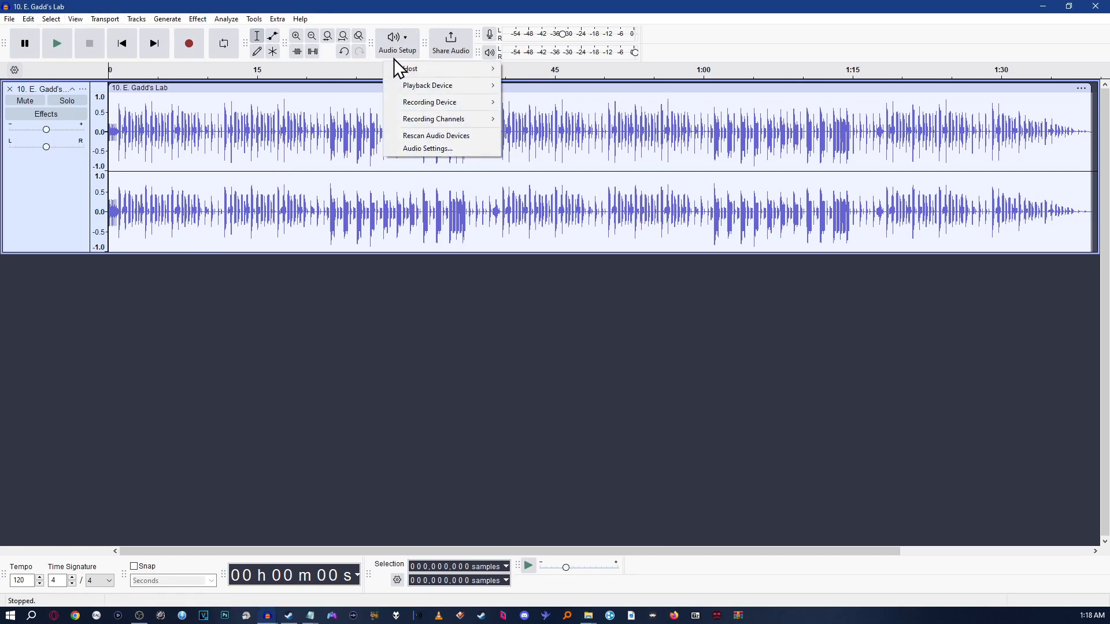
left_click(428, 151)
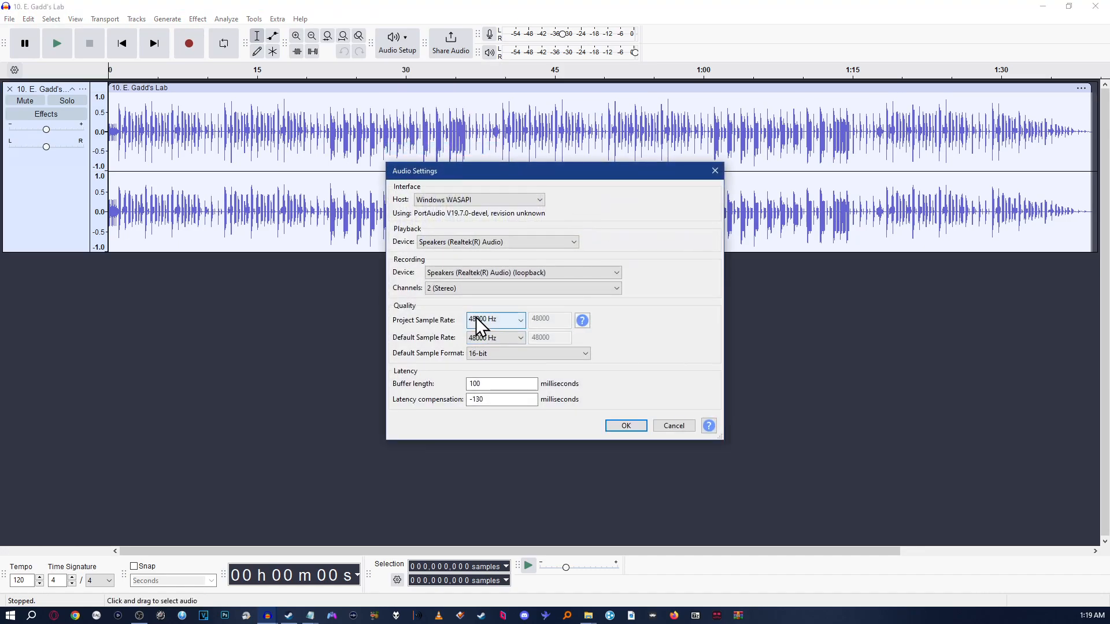
left_click(626, 426)
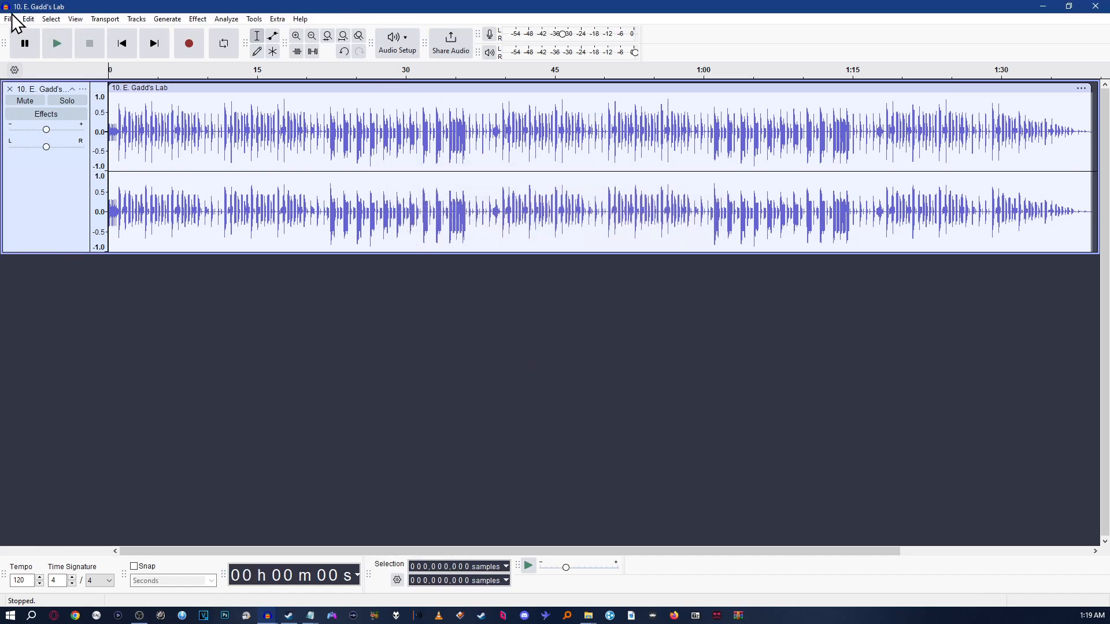
Clear all metadata tags of the imported track.
left_click(28, 19)
left_click(51, 183)
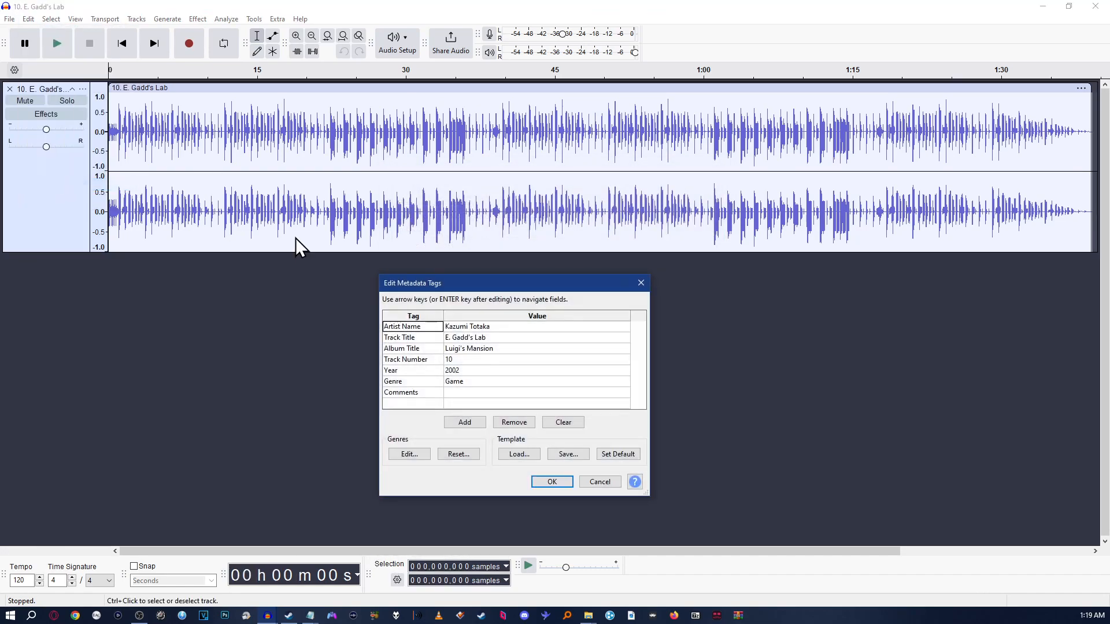
left_click(557, 424)
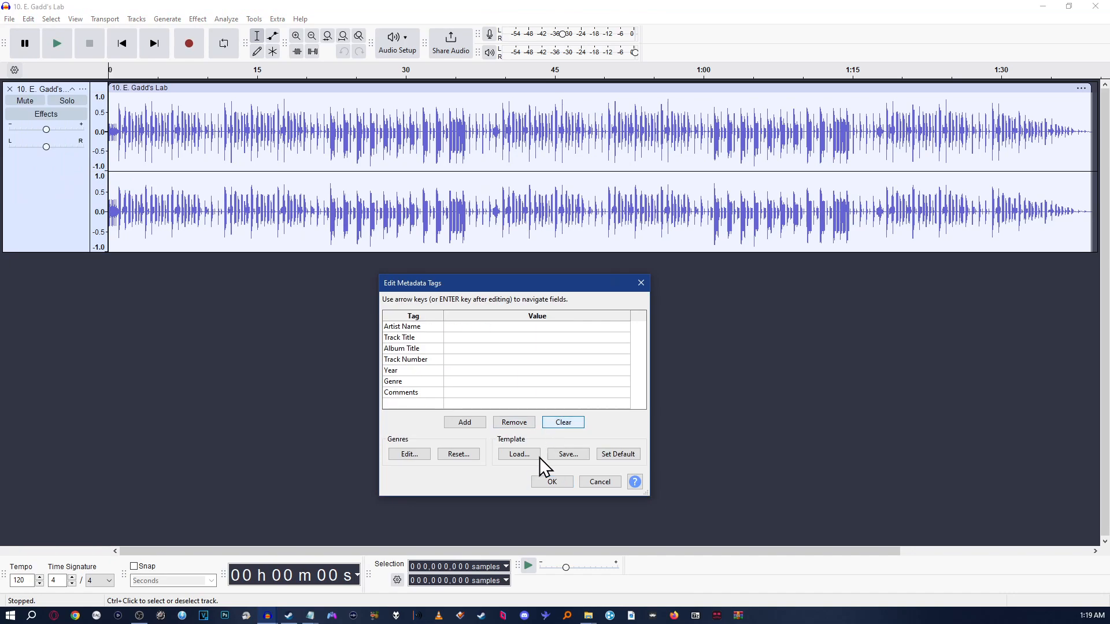
left_click(549, 485)
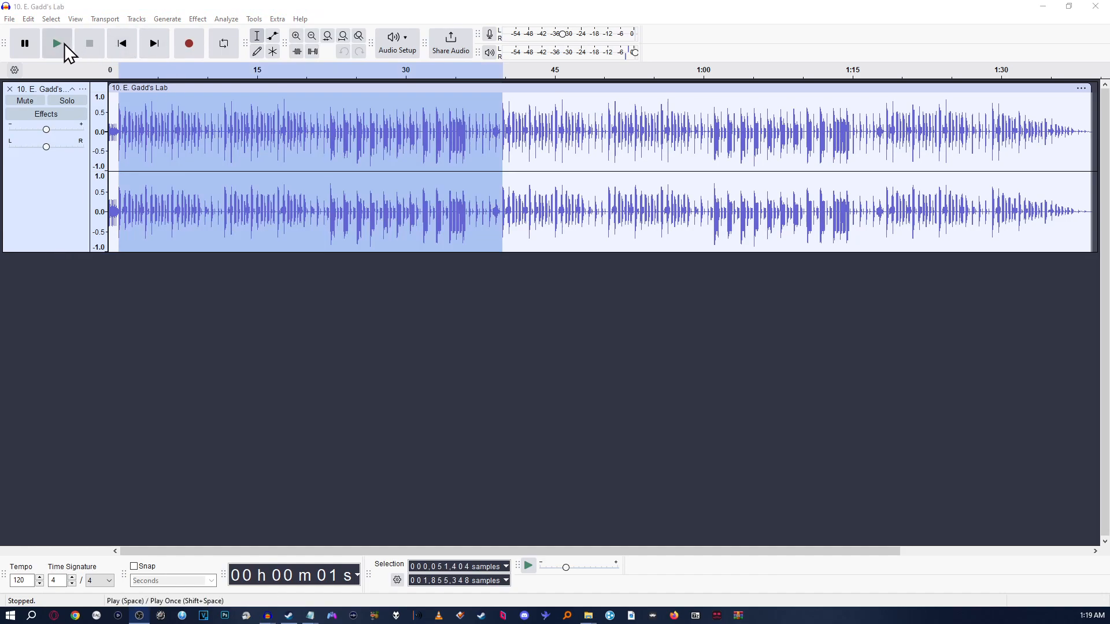
Turn on looping for the selected region, listen to the transition near the loop's end, and stop playback.
left_click(230, 40)
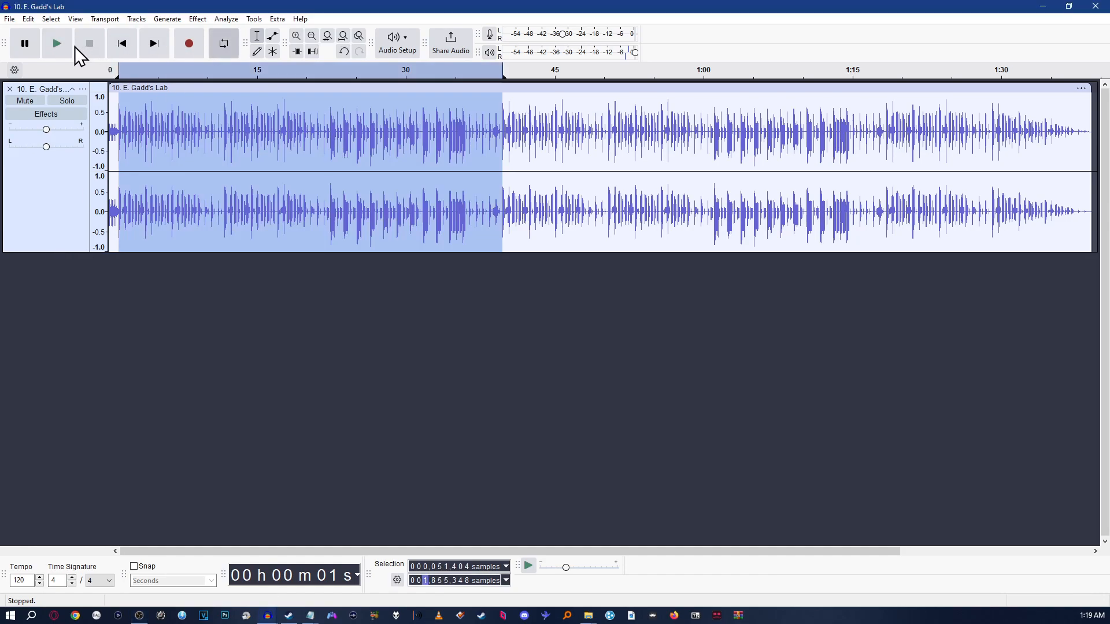
left_click(491, 70)
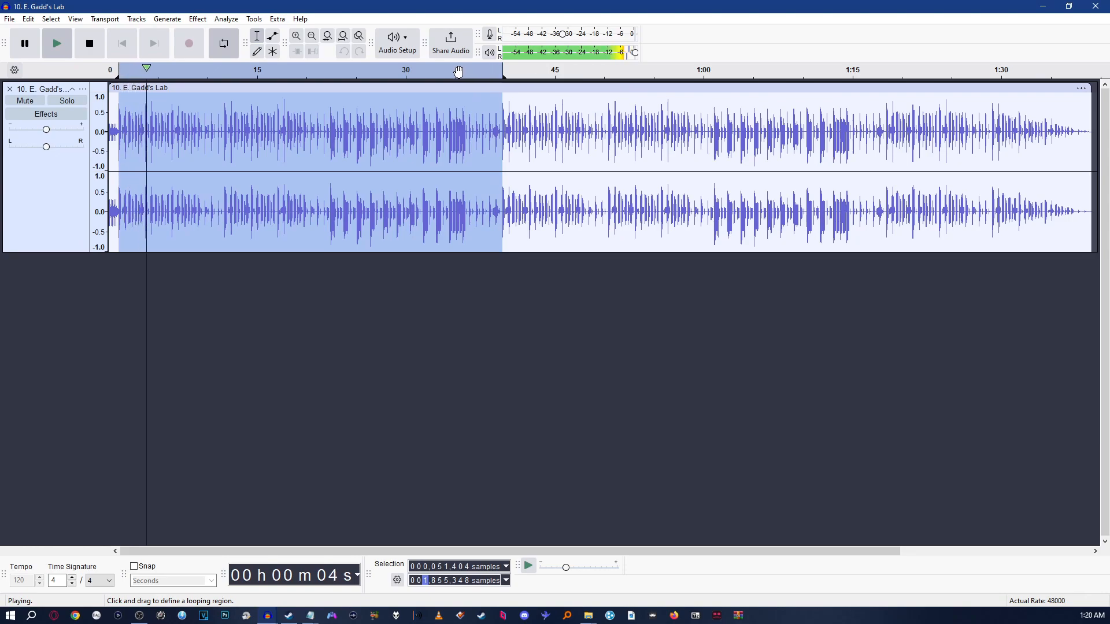
left_click(490, 70)
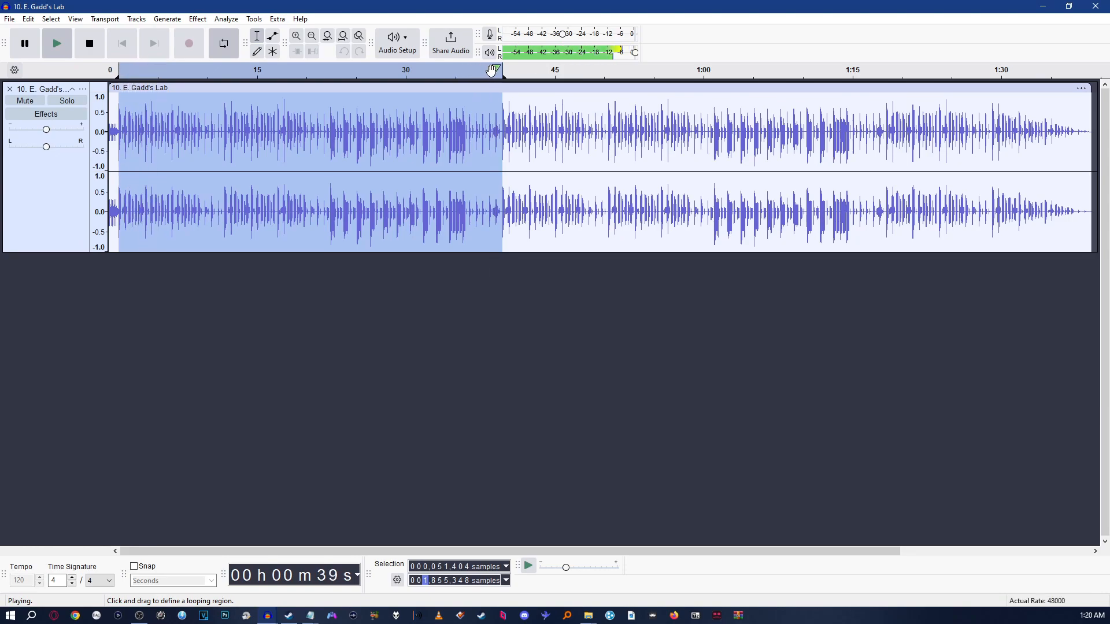
left_click(90, 46)
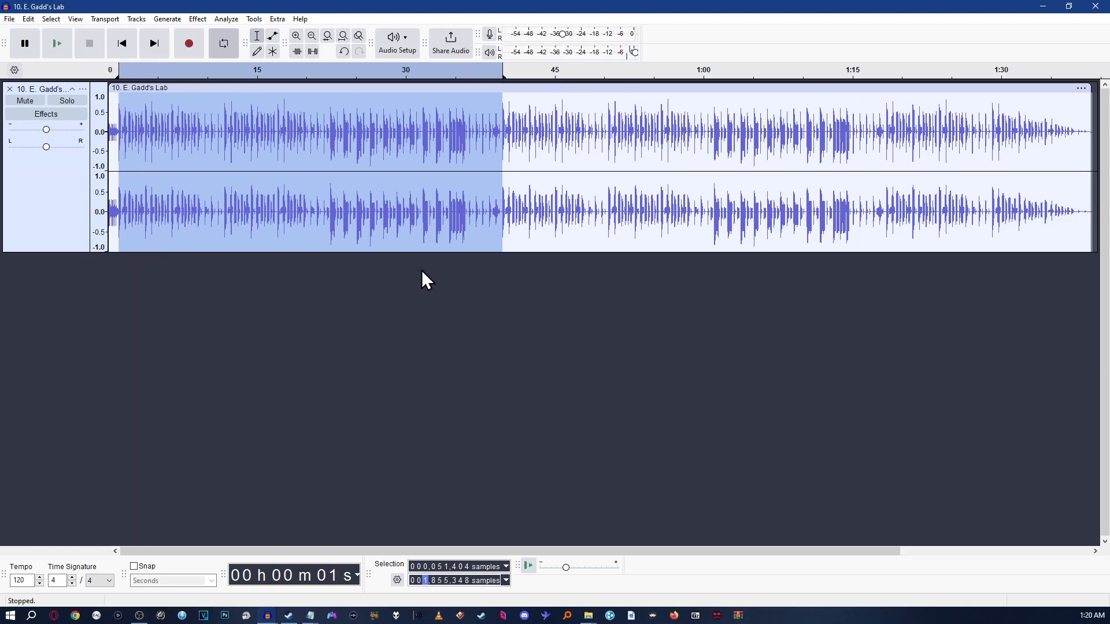
Add a label over the selected loop region and remove the audio after the loop's end.
key("ctrl+b")
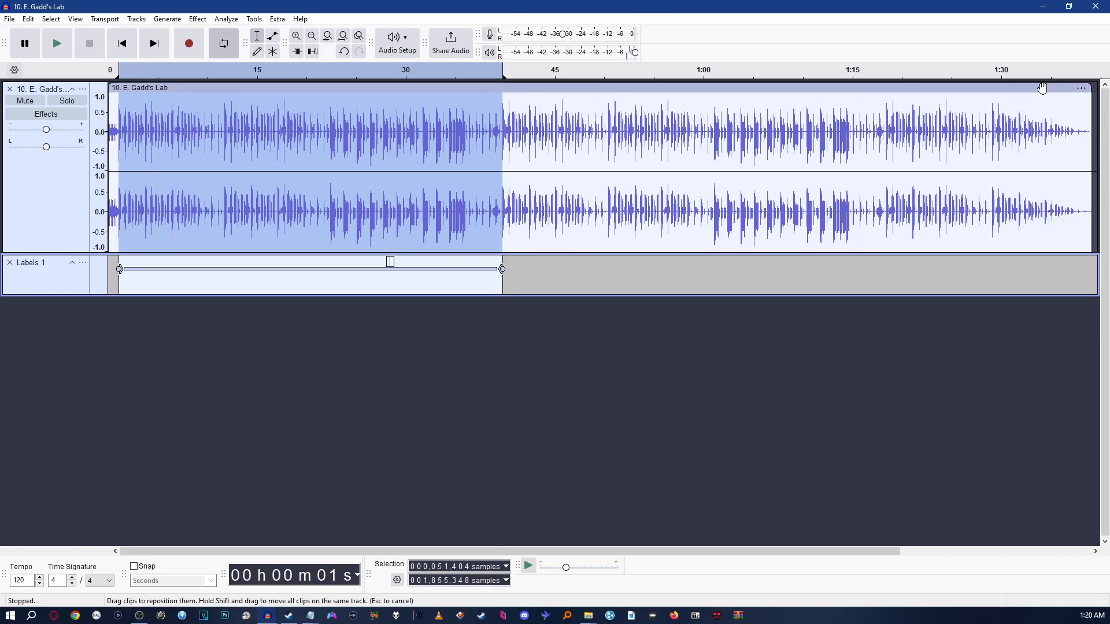
left_click_drag(1080, 102, 502, 153)
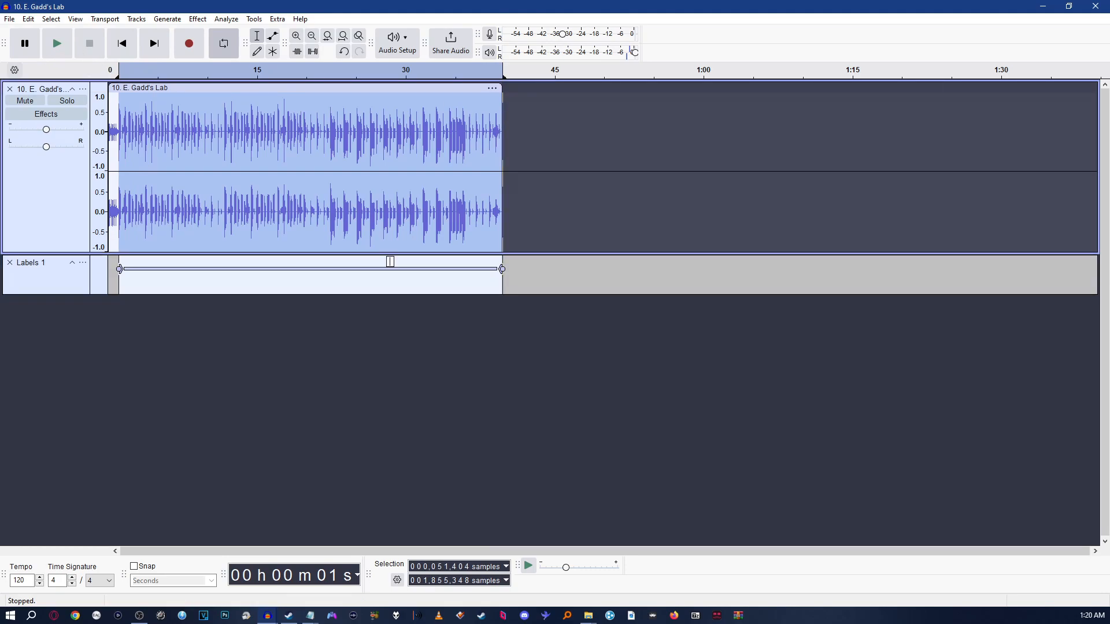
Export the entire project to the Desktop as 10. E. Gadd's Lab.ogg at 48000 Hz, and move the file into the e gadds garage folder.
left_click(11, 19)
left_click(58, 129)
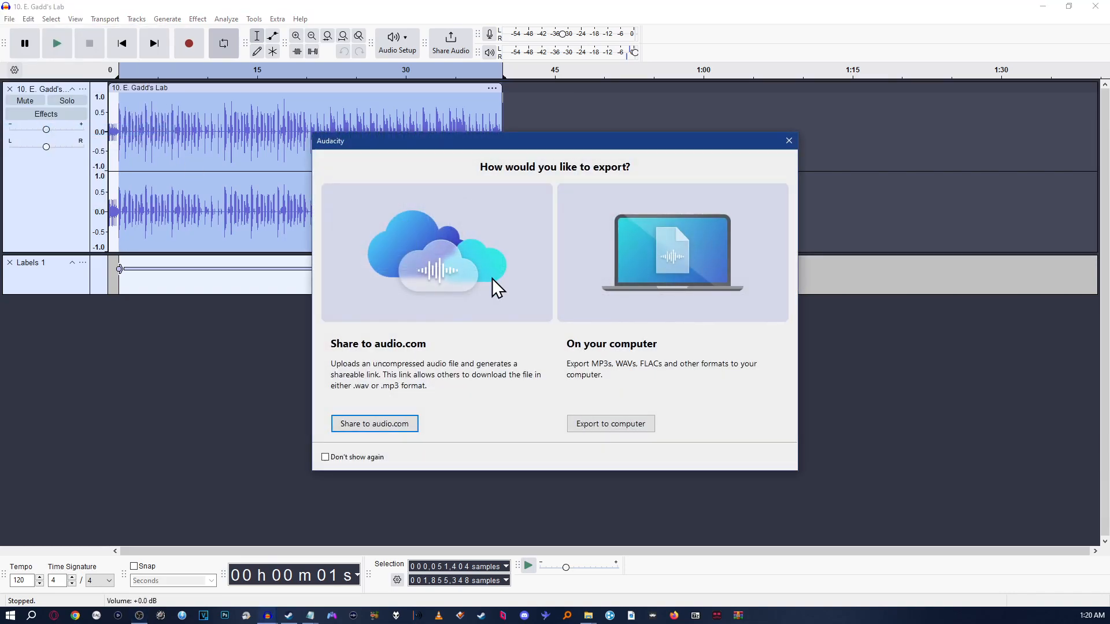
left_click(637, 428)
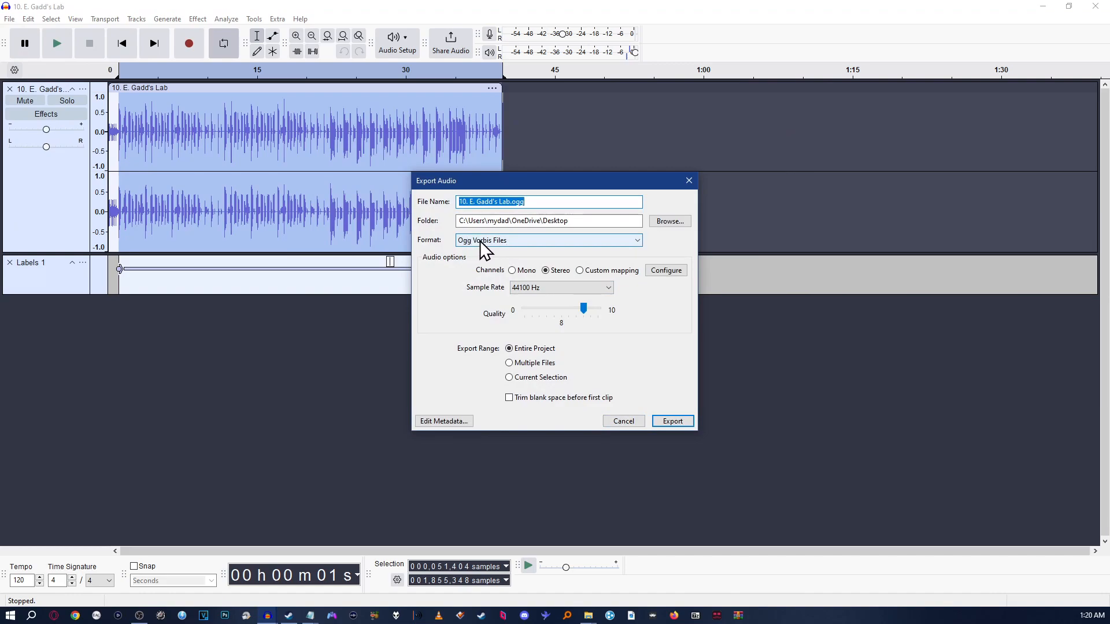
left_click(549, 287)
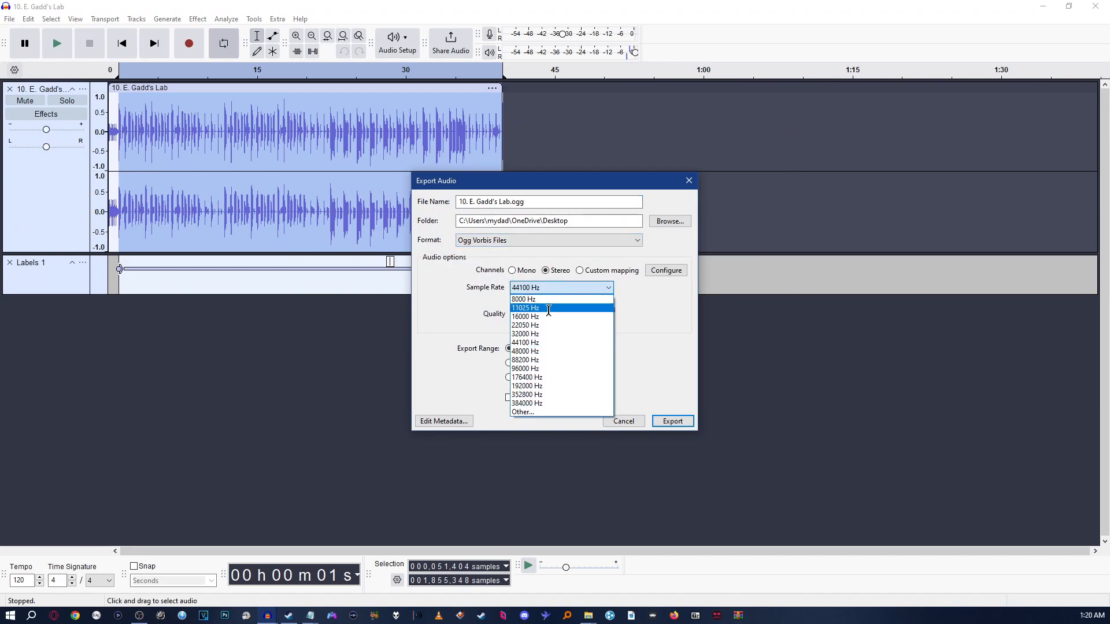
left_click(536, 351)
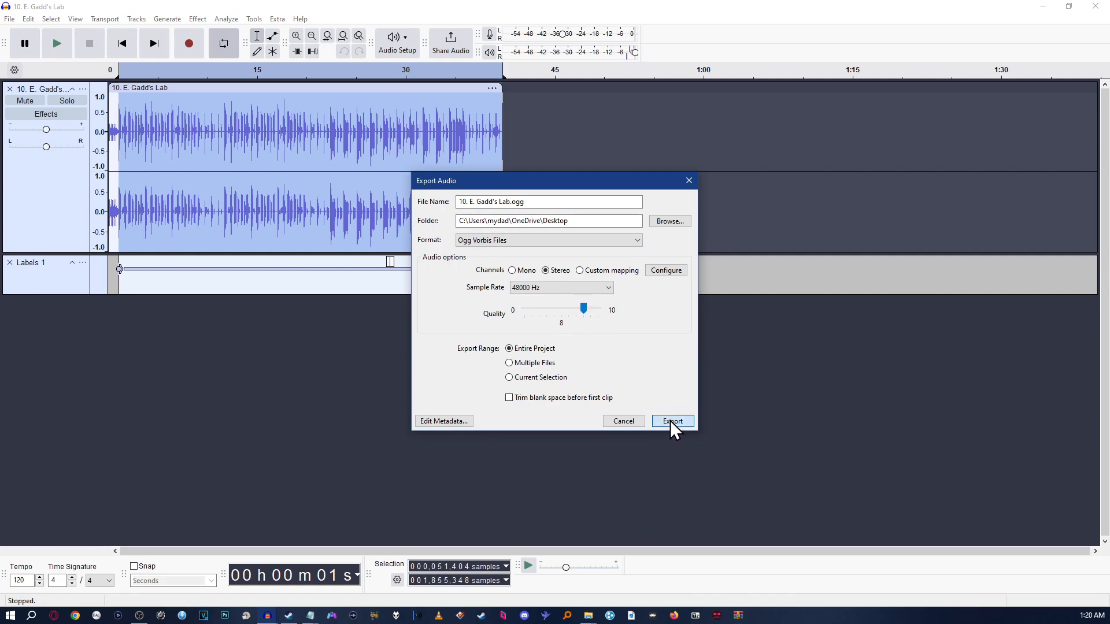
left_click(671, 421)
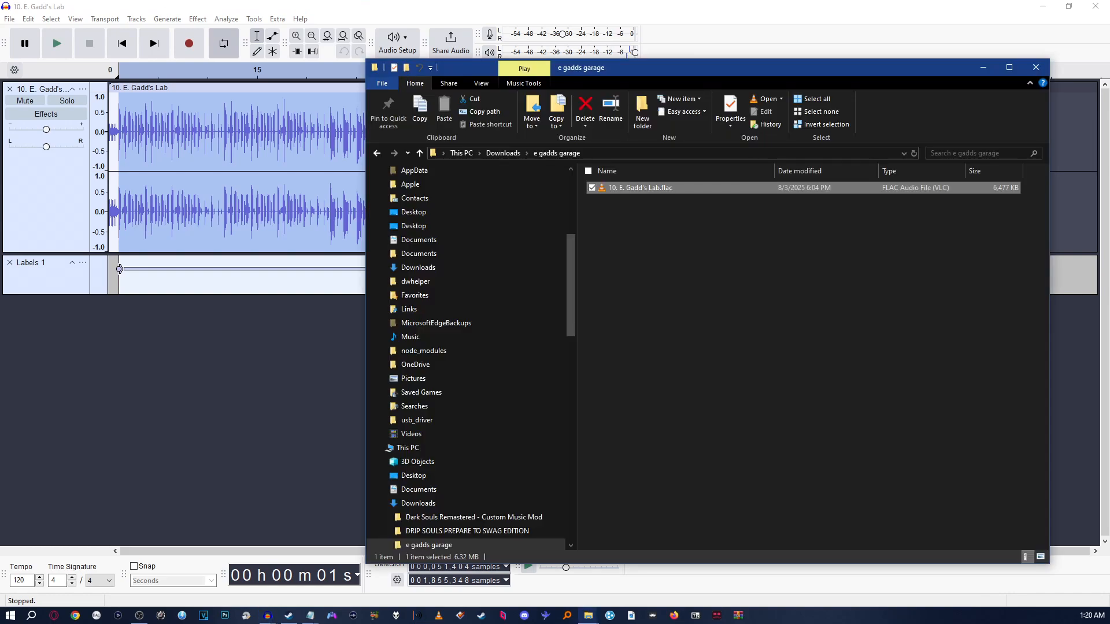
left_click_drag(0, 404, 733, 359)
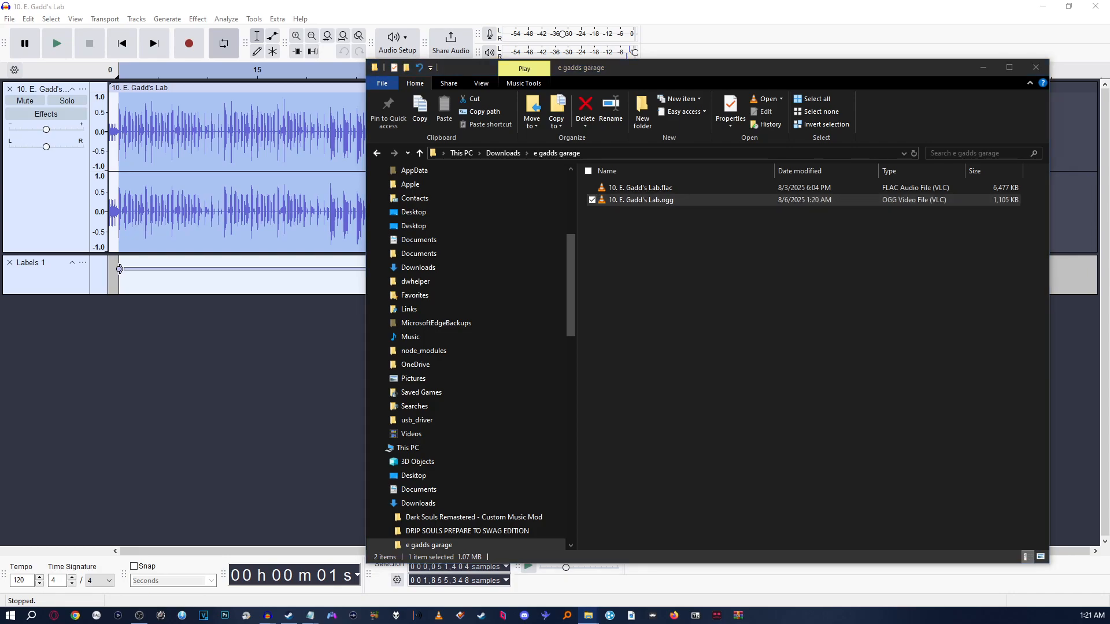
Copy bgm_00.sngw from Resident Evil 0's nativePC\sound\bgm\source folder into the e gadds garage folder.
key("alt+Tab")
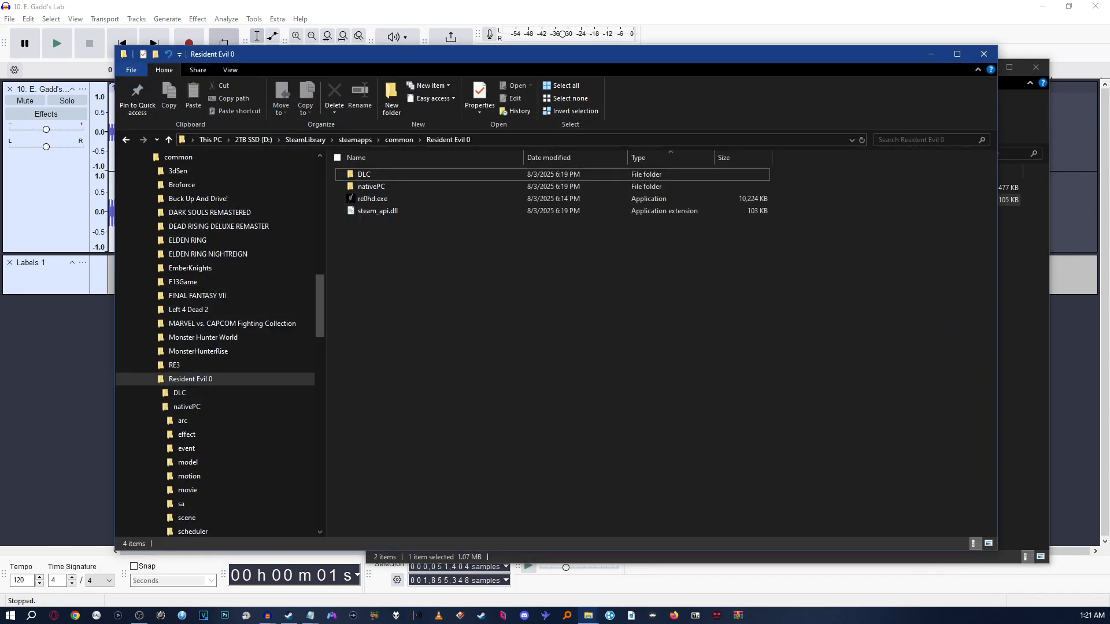
double_click(373, 186)
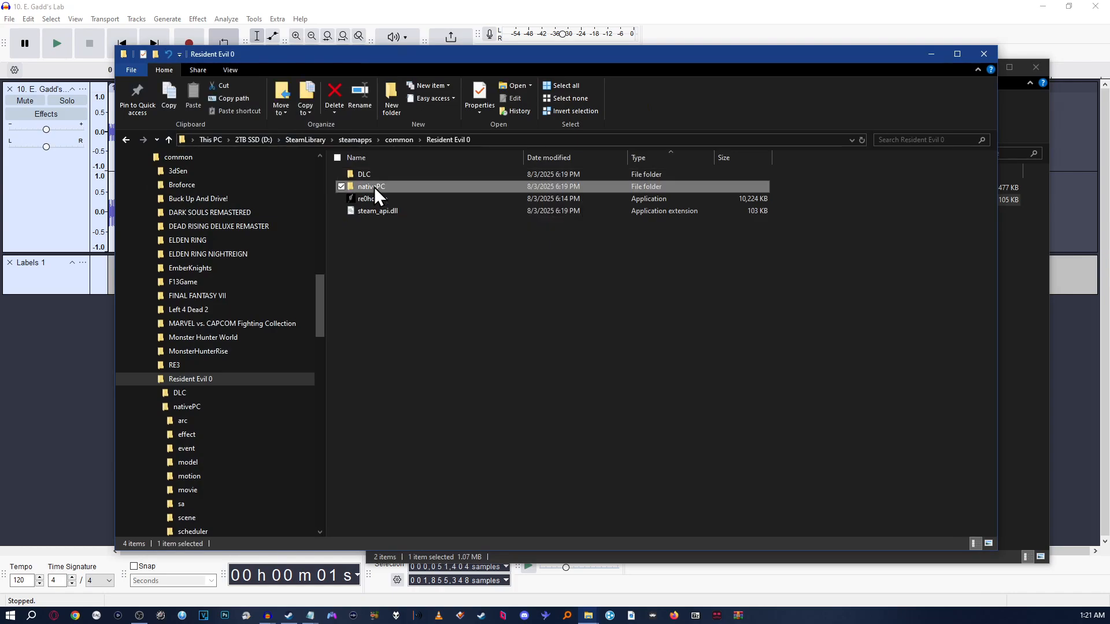
double_click(373, 308)
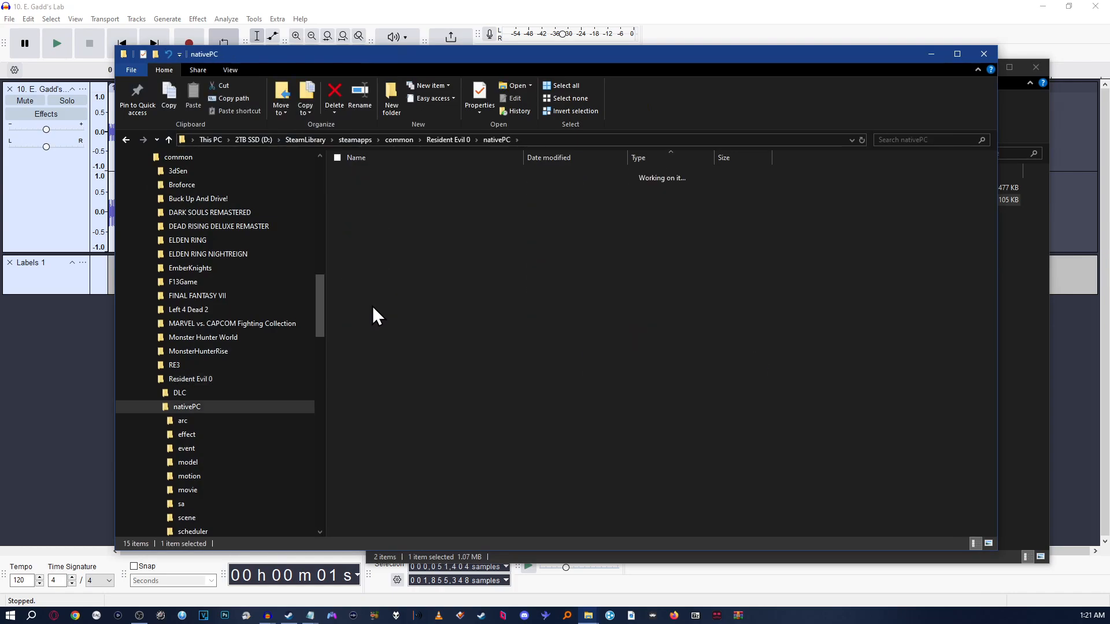
left_click(368, 177)
double_click(369, 176)
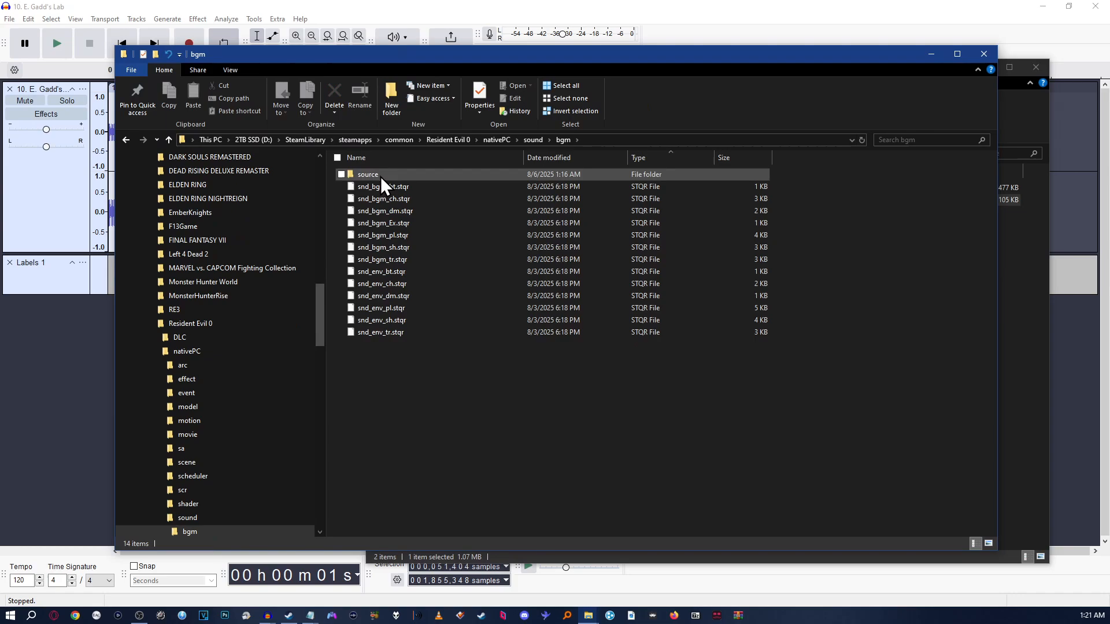
double_click(380, 175)
left_click(380, 175)
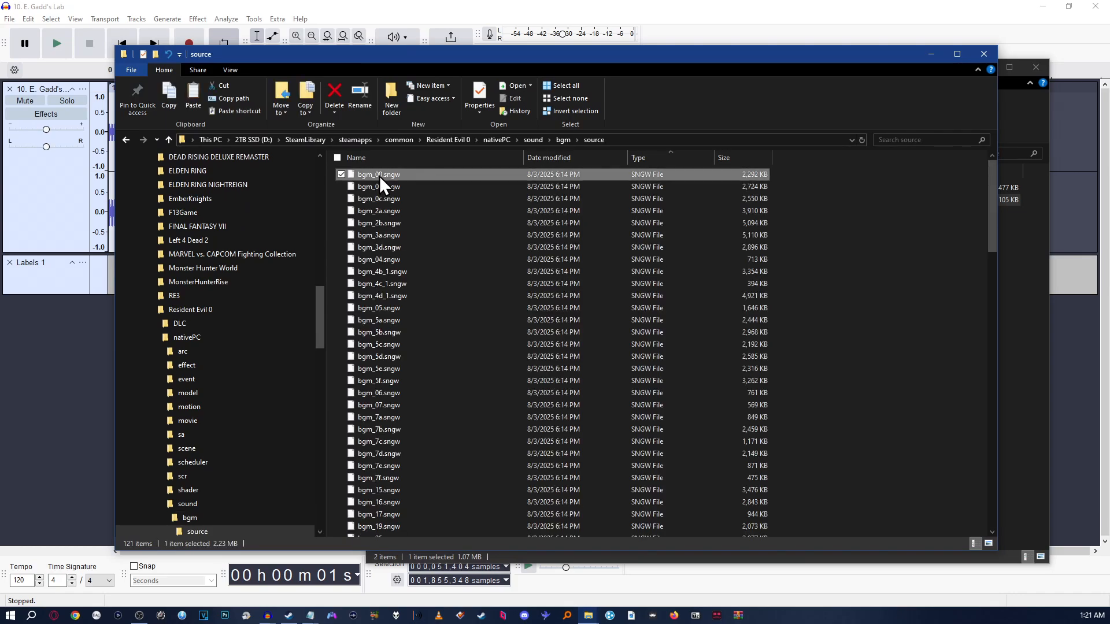
left_click(1024, 113)
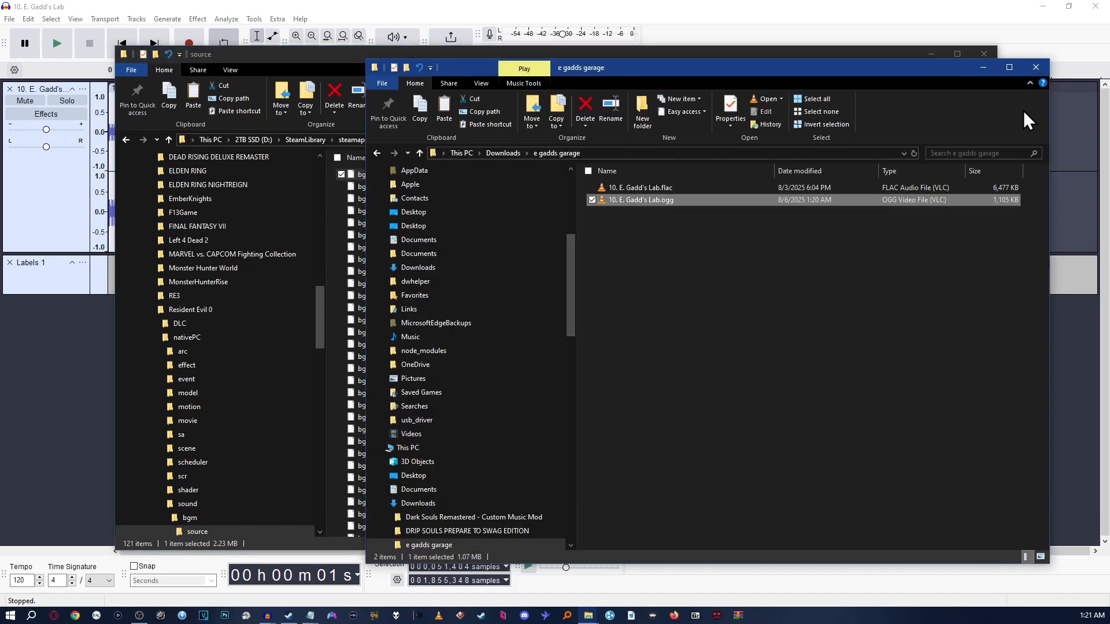
left_click(695, 273)
key("ctrl+v")
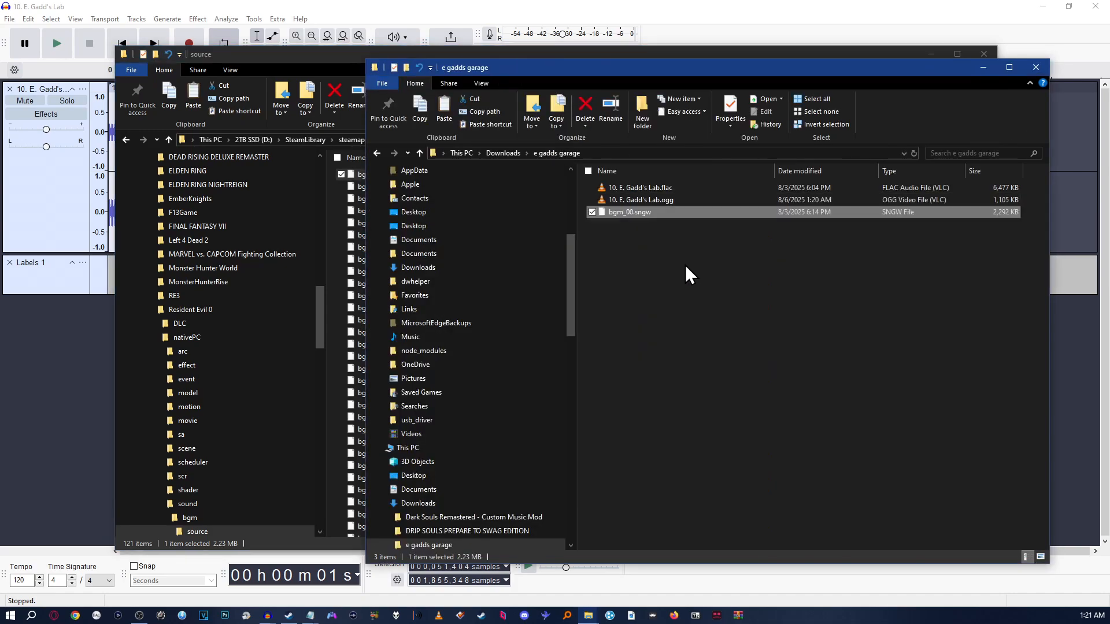
Rename the copied bgm_00.sngw to bgm_00.ogg, accepting the extension change.
left_click(629, 213)
left_click_drag(635, 212, 722, 221)
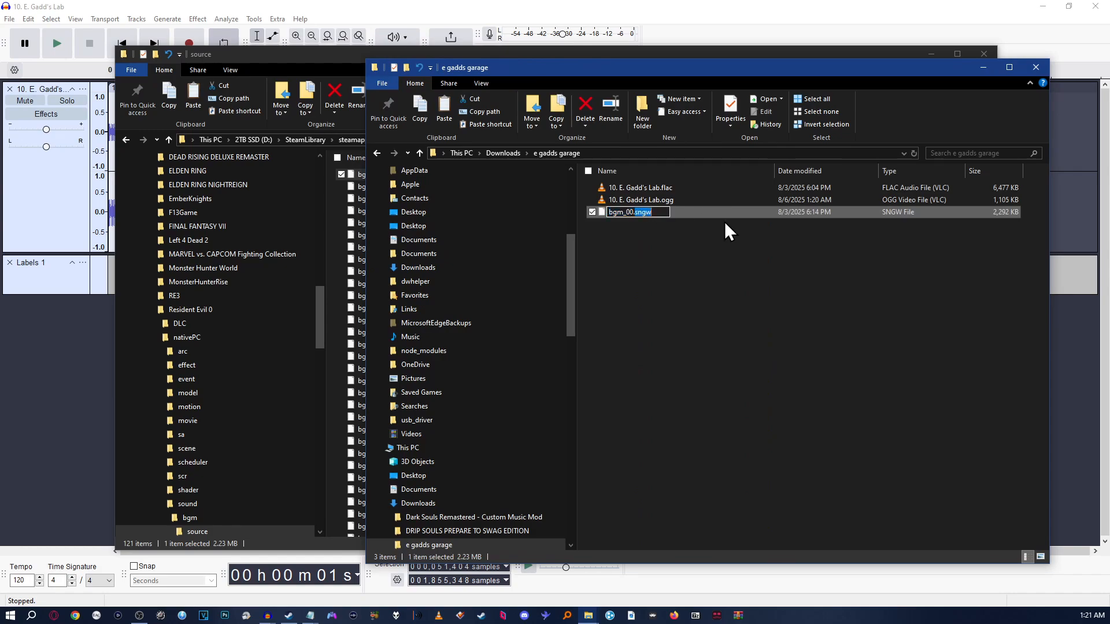
type("ogg")
key("Return")
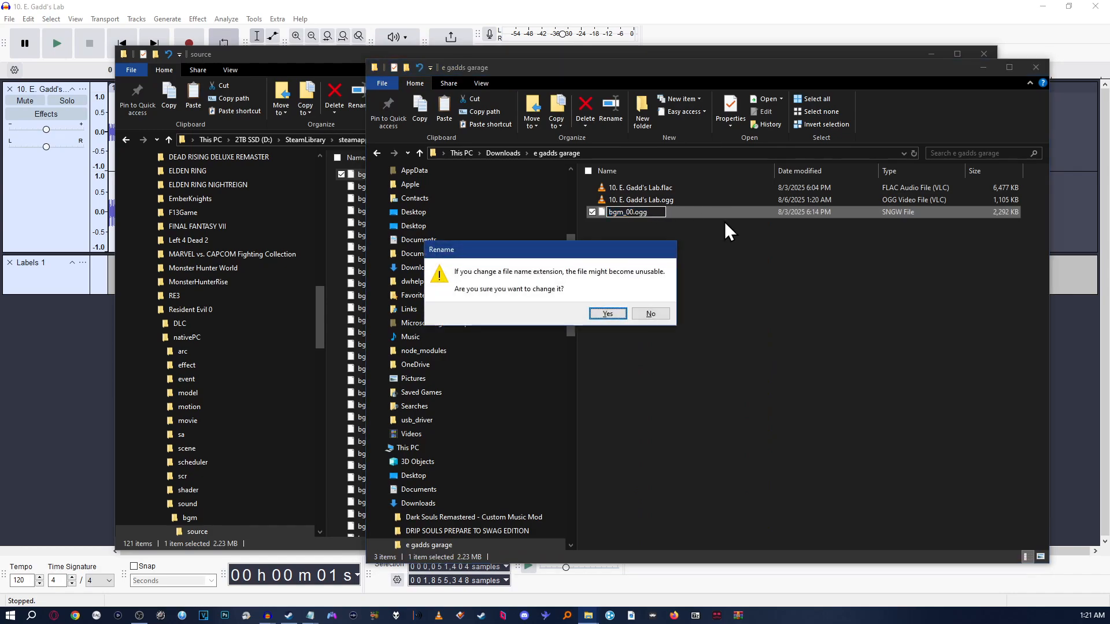
key("Return")
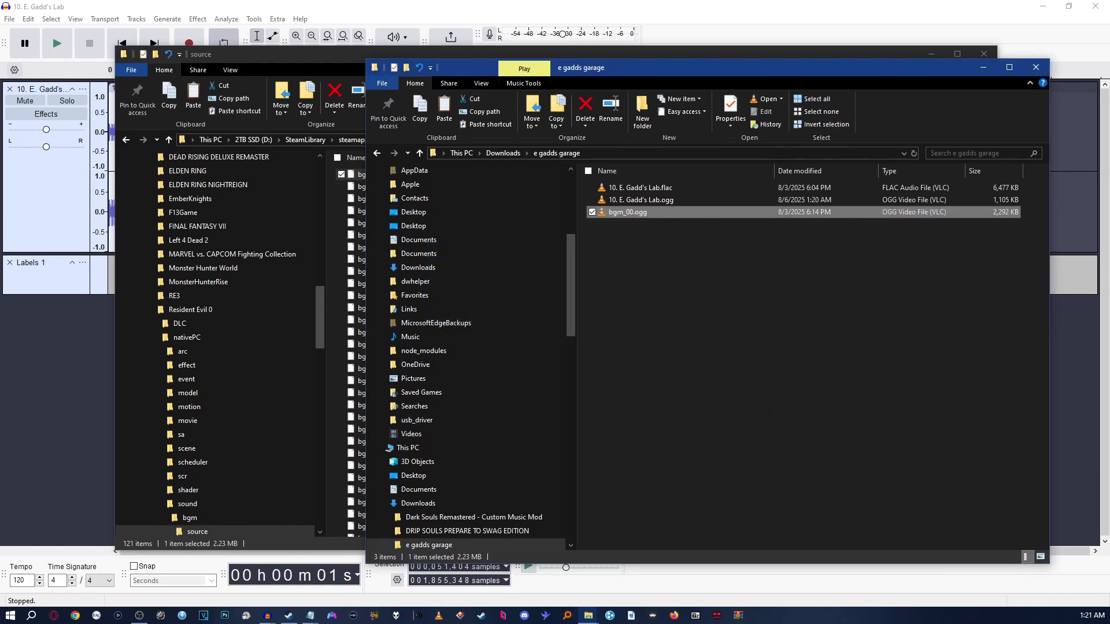
Switch to an empty Audacity project and import bgm_00.ogg from the e gadds garage folder.
left_click(271, 7)
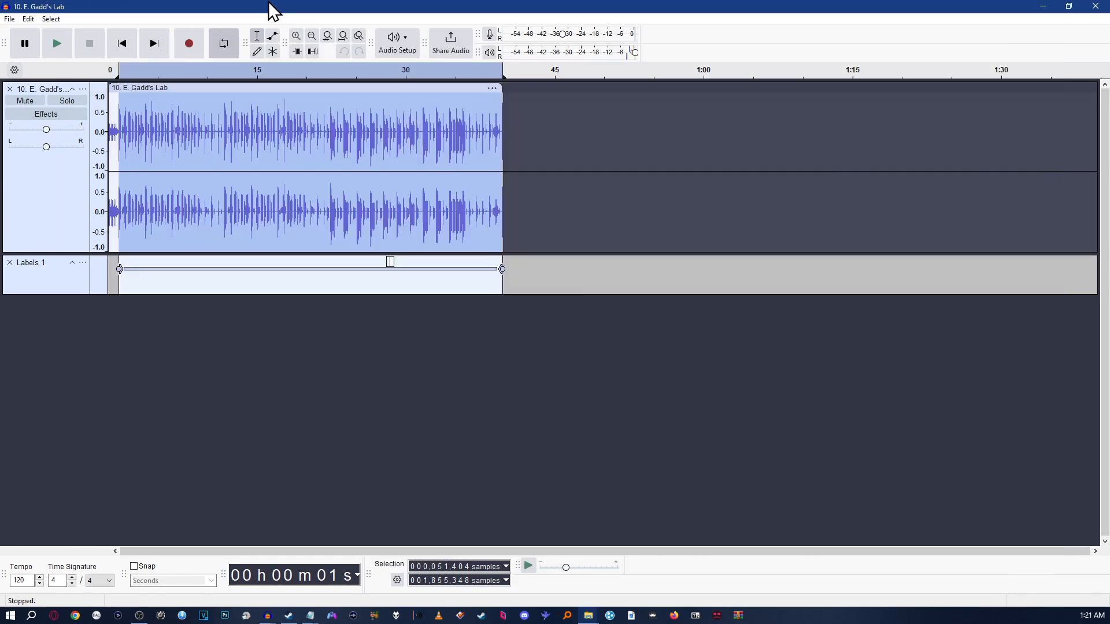
left_click(10, 19)
left_click(16, 31)
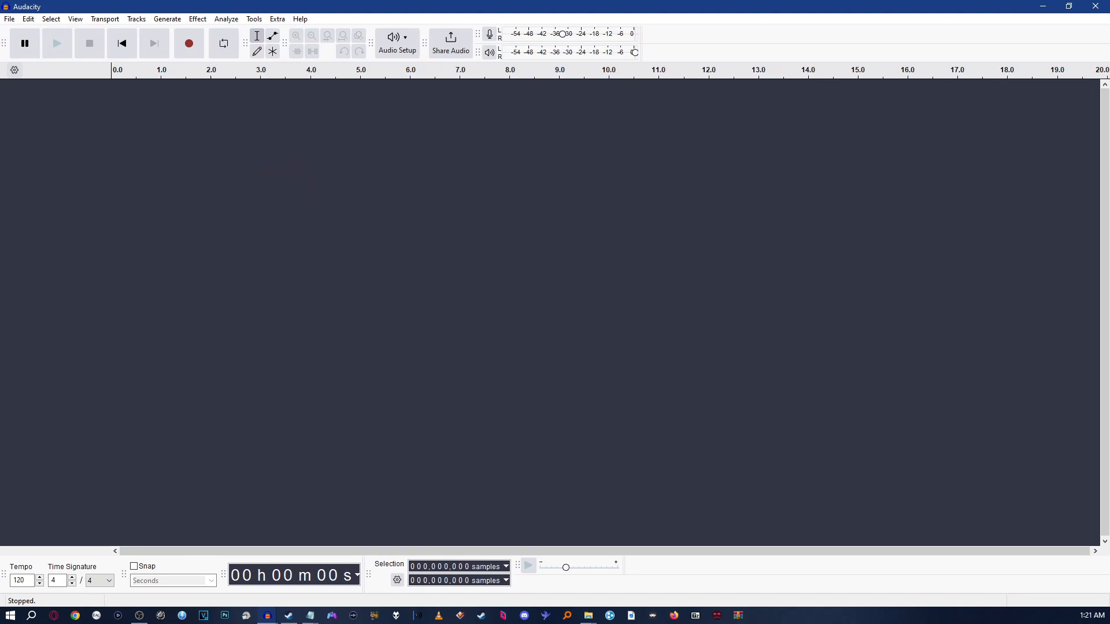
key("alt+Tab")
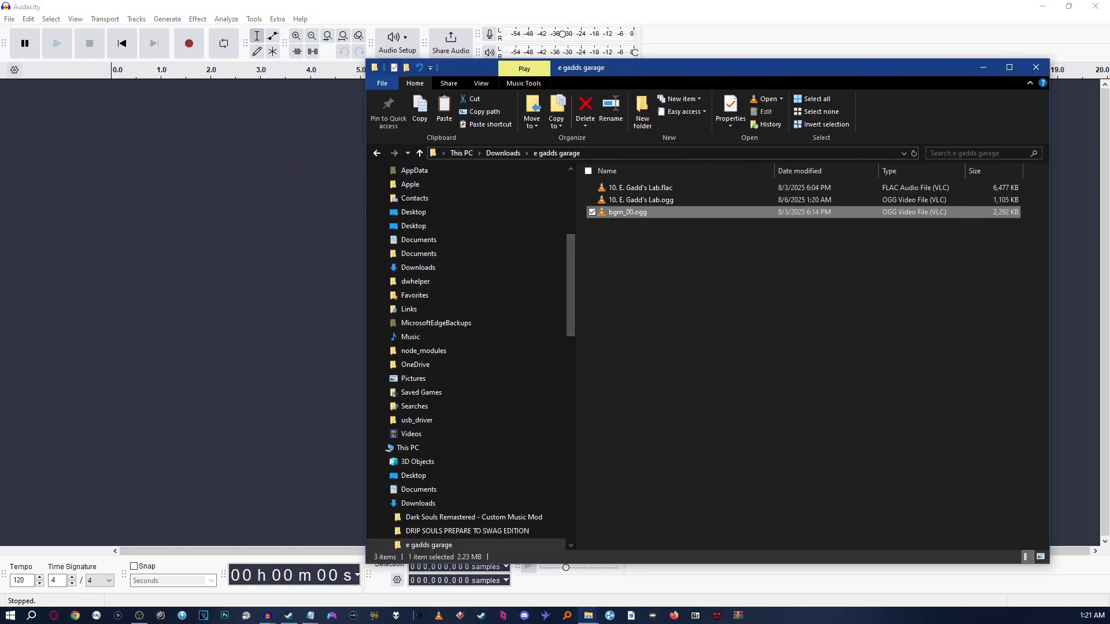
left_click_drag(627, 212, 185, 226)
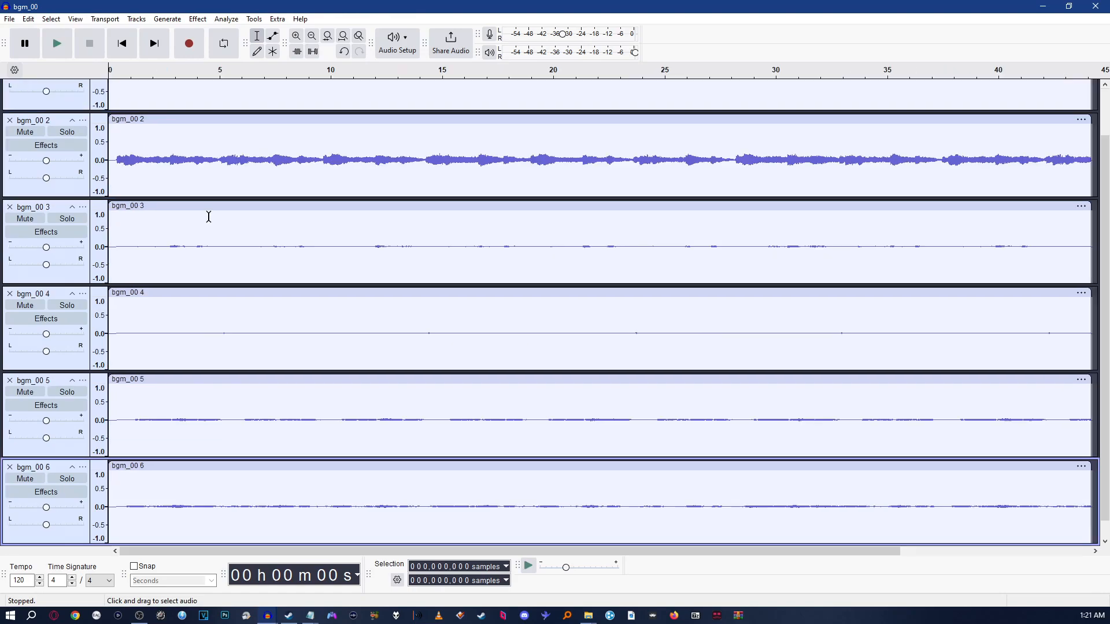
Play the imported bgm_00 tracks together from the beginning, and stop after several seconds.
scroll(208, 217, "up", 2)
left_click(61, 46)
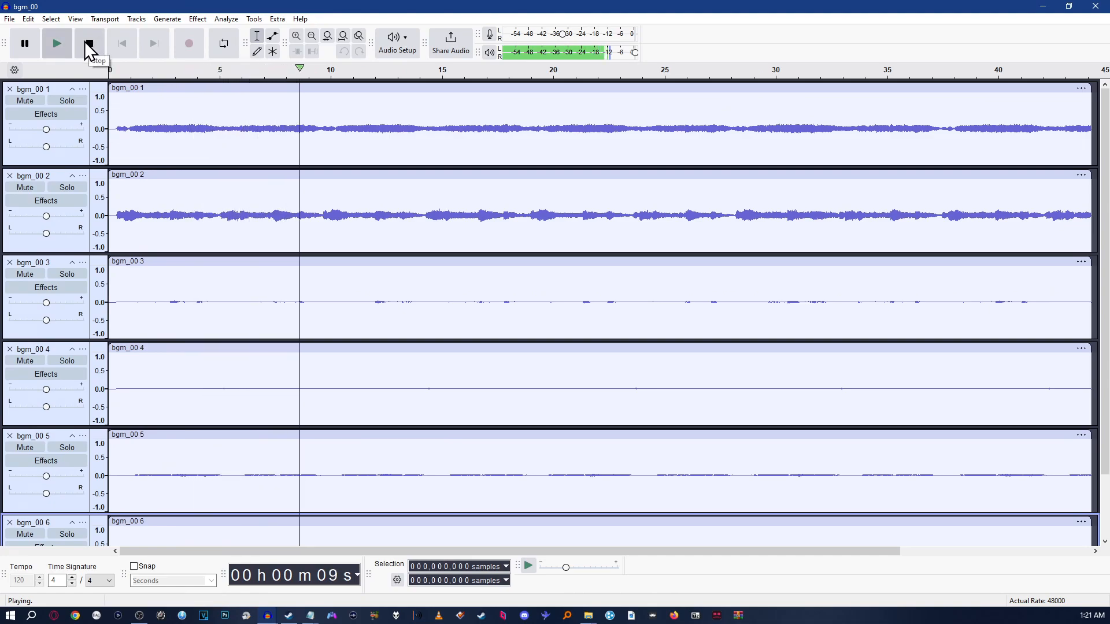
left_click(88, 46)
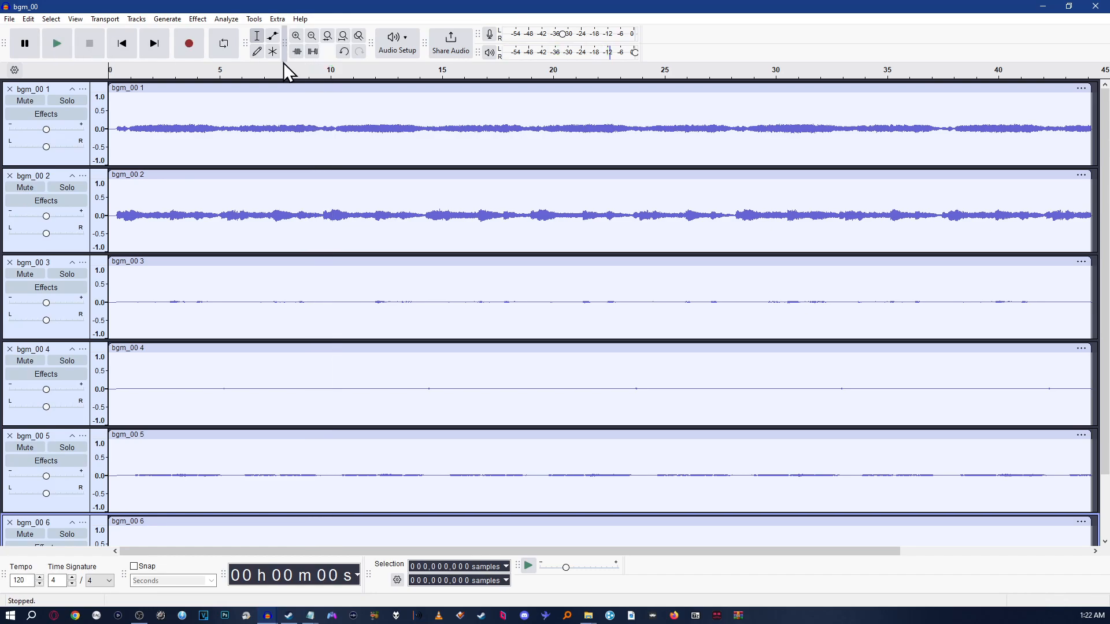
Check the project sample rate in the audio settings without changing anything, and look over the bgm_00 tracks.
left_click(385, 46)
left_click(418, 145)
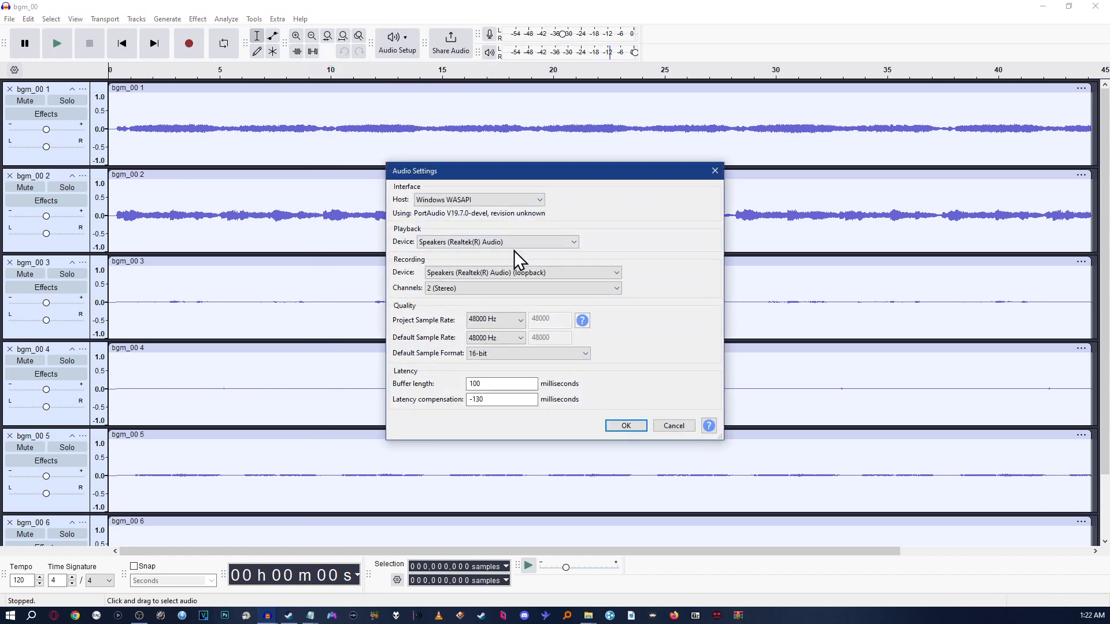
left_click(674, 426)
scroll(272, 151, "down", 2)
scroll(272, 152, "up", 2)
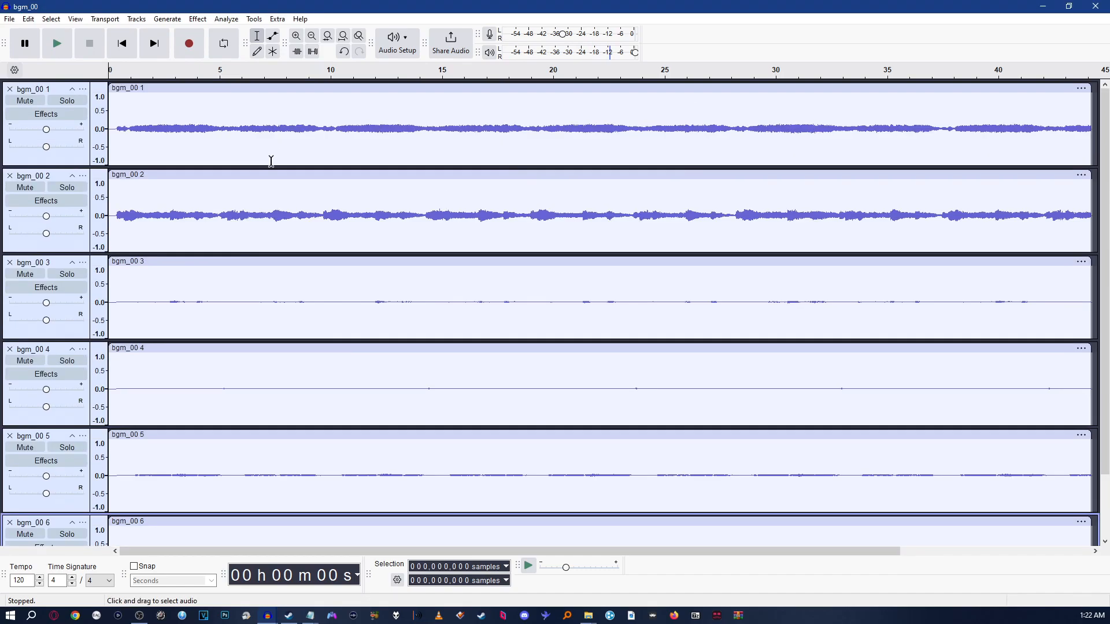
Import 10. E. Gadd's Lab.ogg from the e gadds garage folder into the bgm_00 project and move its track above all others.
left_click(590, 617)
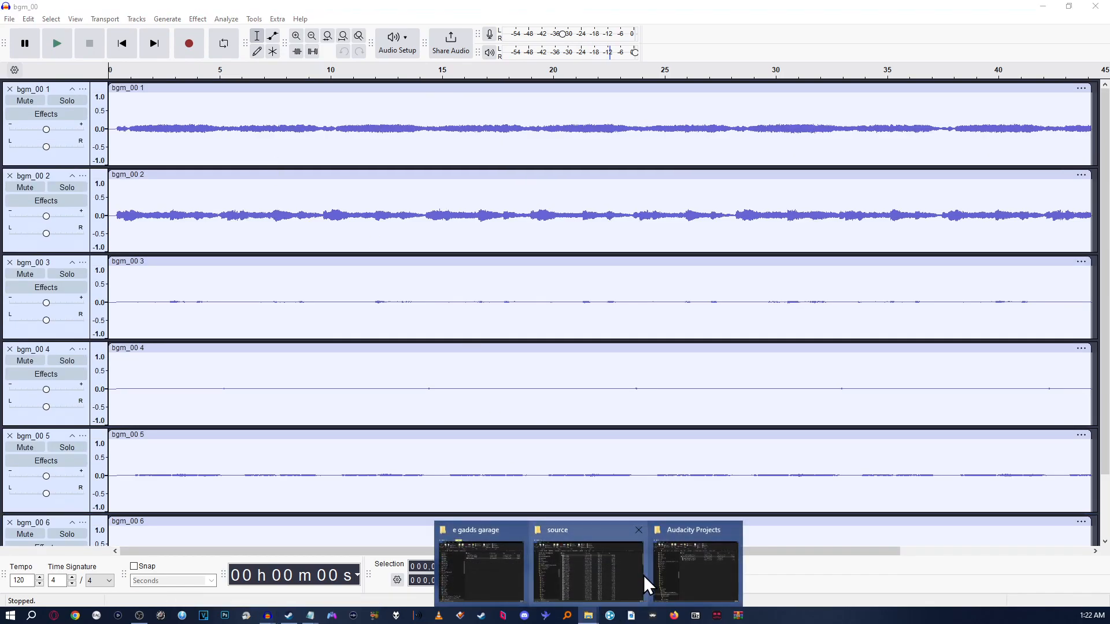
left_click(479, 566)
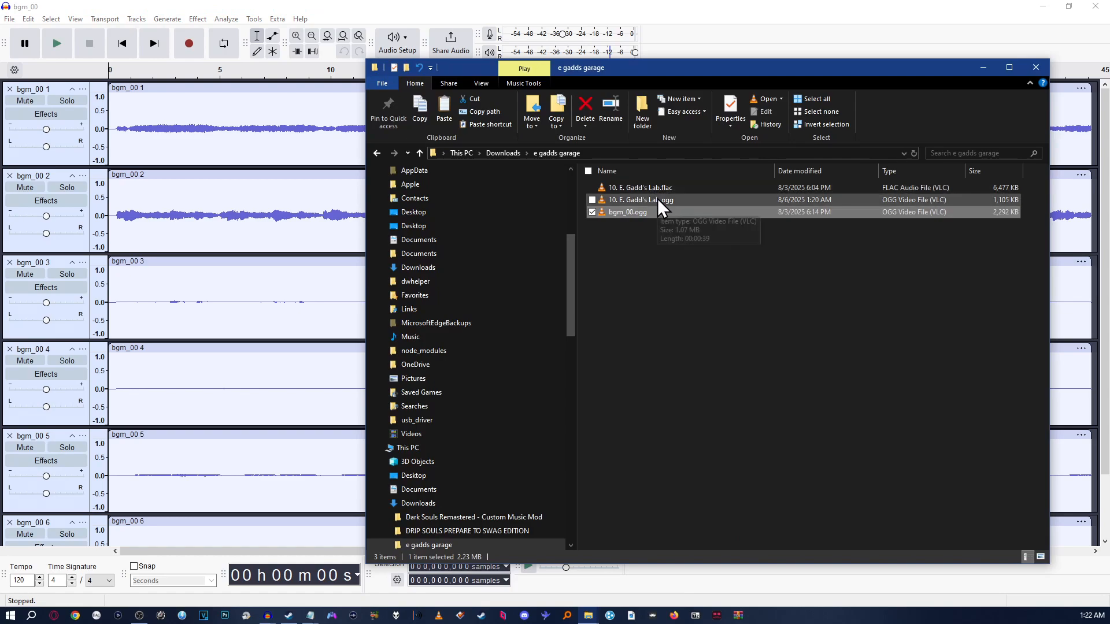
left_click_drag(657, 199, 241, 202)
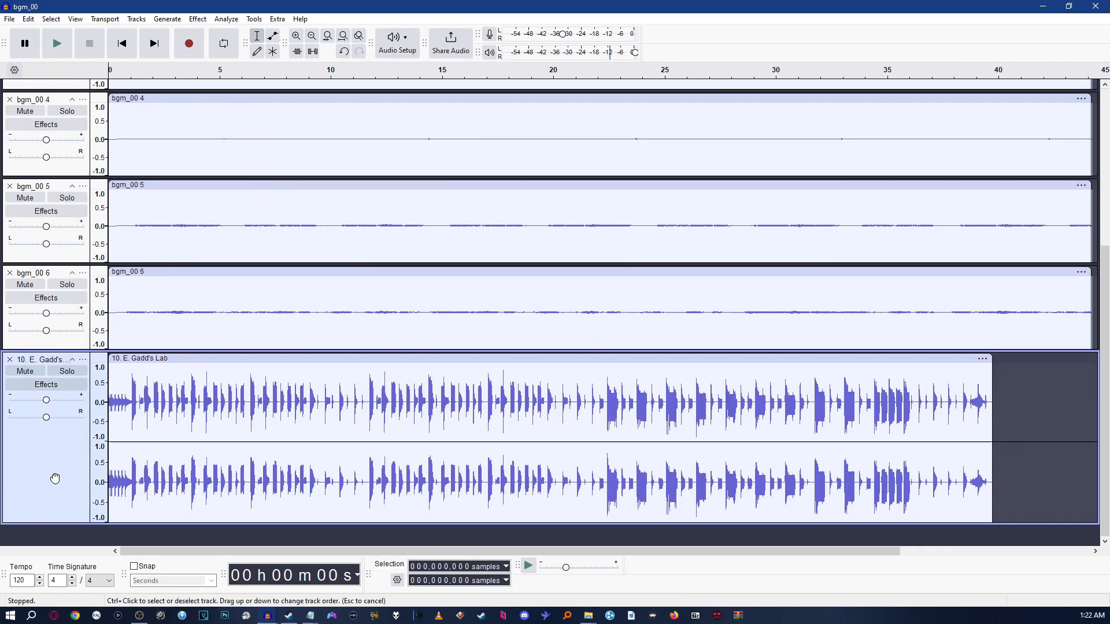
left_click_drag(55, 479, 45, 99)
Recheck the project sample rate in the audio settings with the E. Gadd's Lab track included.
right_click(55, 193)
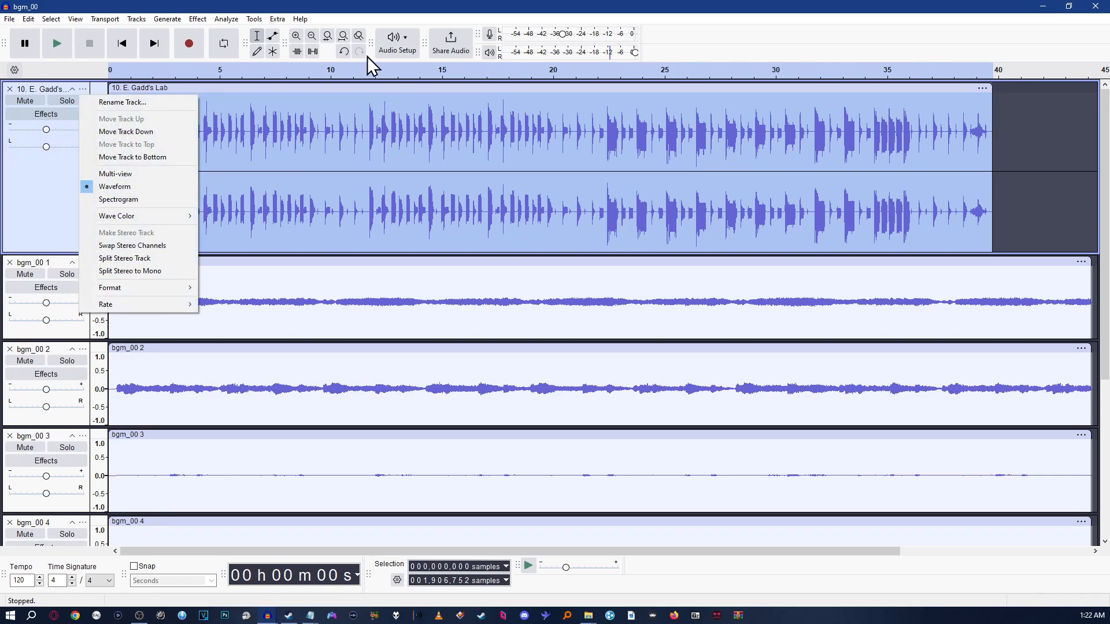
left_click(396, 45)
left_click(402, 147)
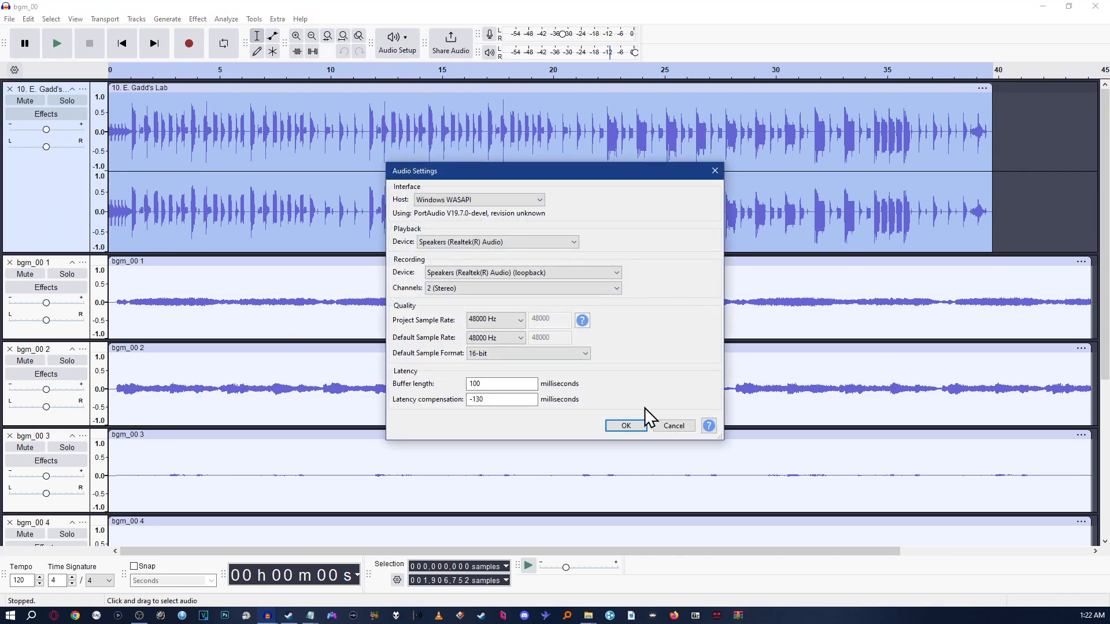
left_click(642, 424)
Split the 10. E. Gadd's Lab stereo track into separate left and right tracks.
right_click(40, 185)
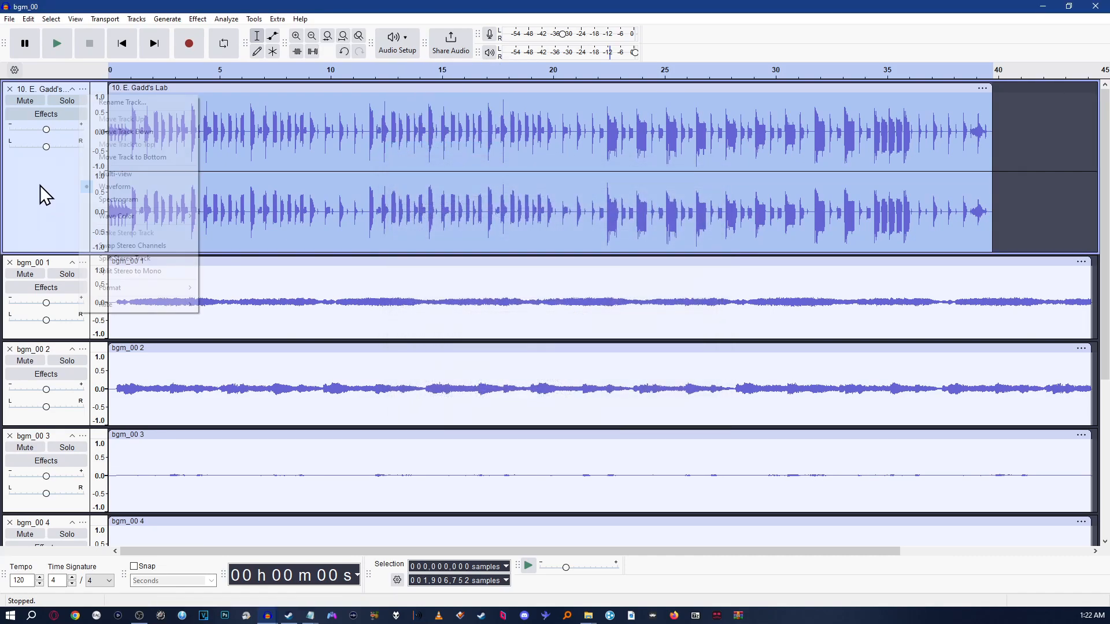
left_click(144, 260)
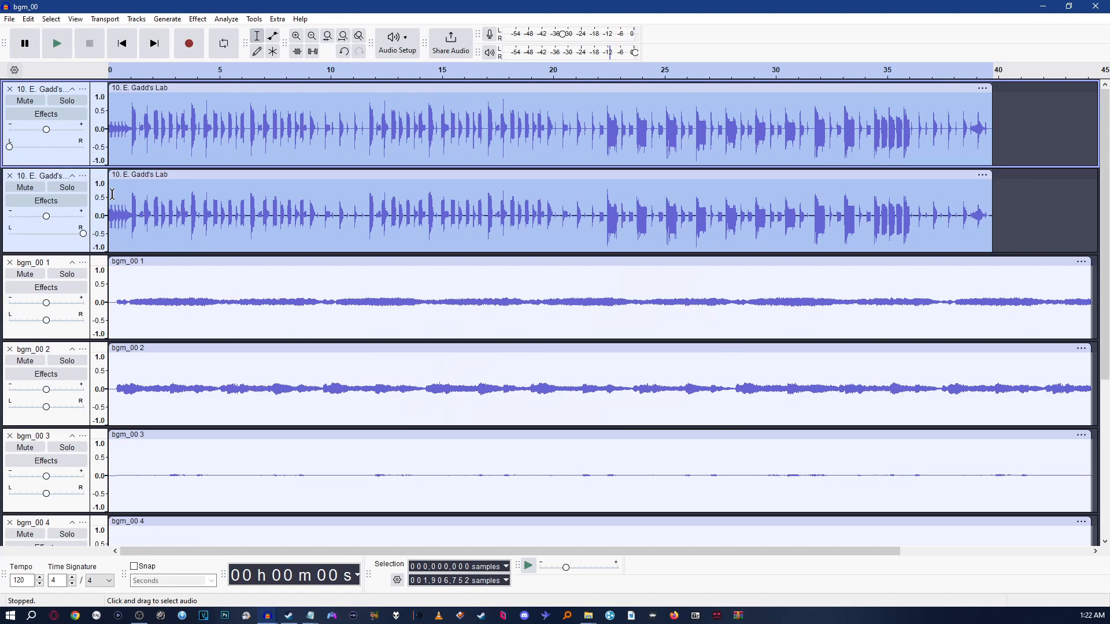
scroll(93, 203, "down", 5)
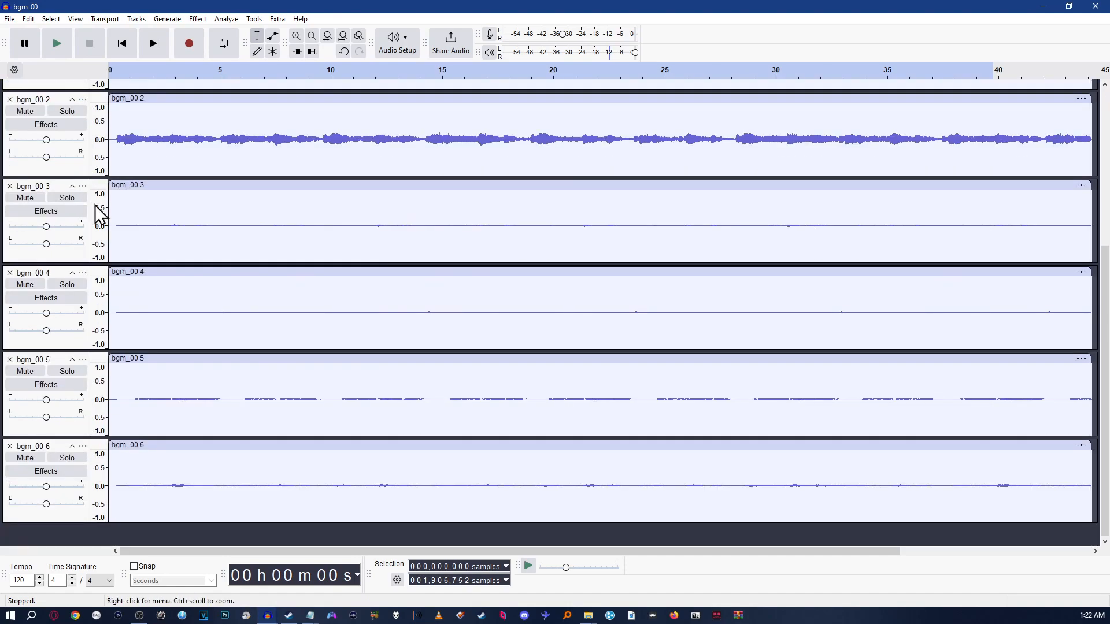
scroll(44, 323, "up", 5)
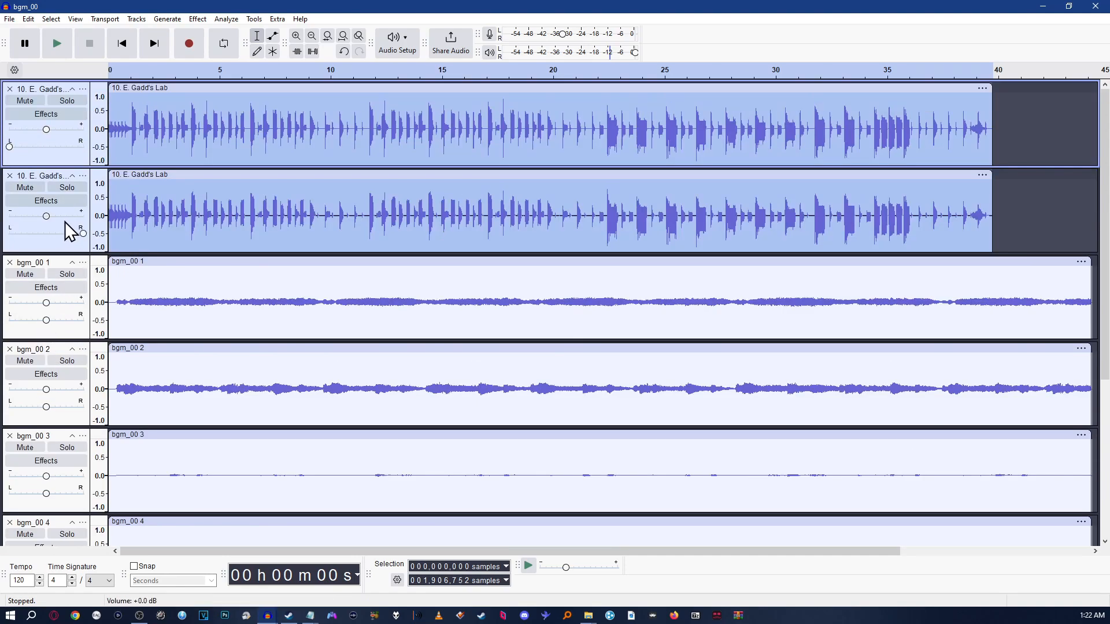
Delete the original bgm_00 1 and bgm_00 2 tracks.
mouse_move(64, 221)
left_click(9, 263)
left_click(10, 264)
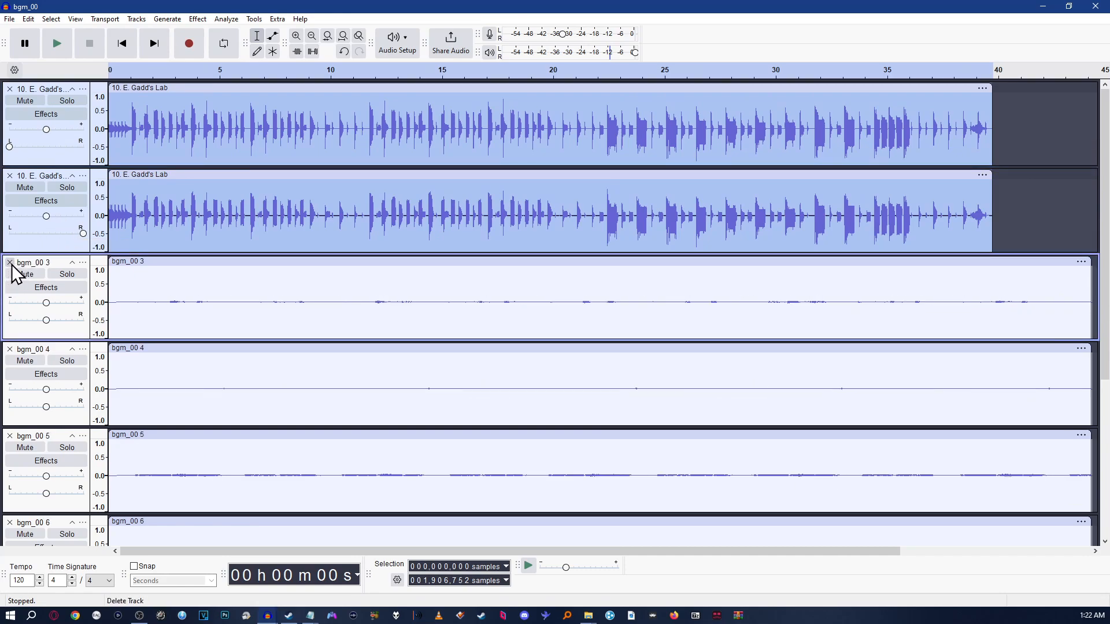
Rename the left-channel E. Gadd's Lab track as bgm_00 1.
left_click(40, 89)
left_click(110, 104)
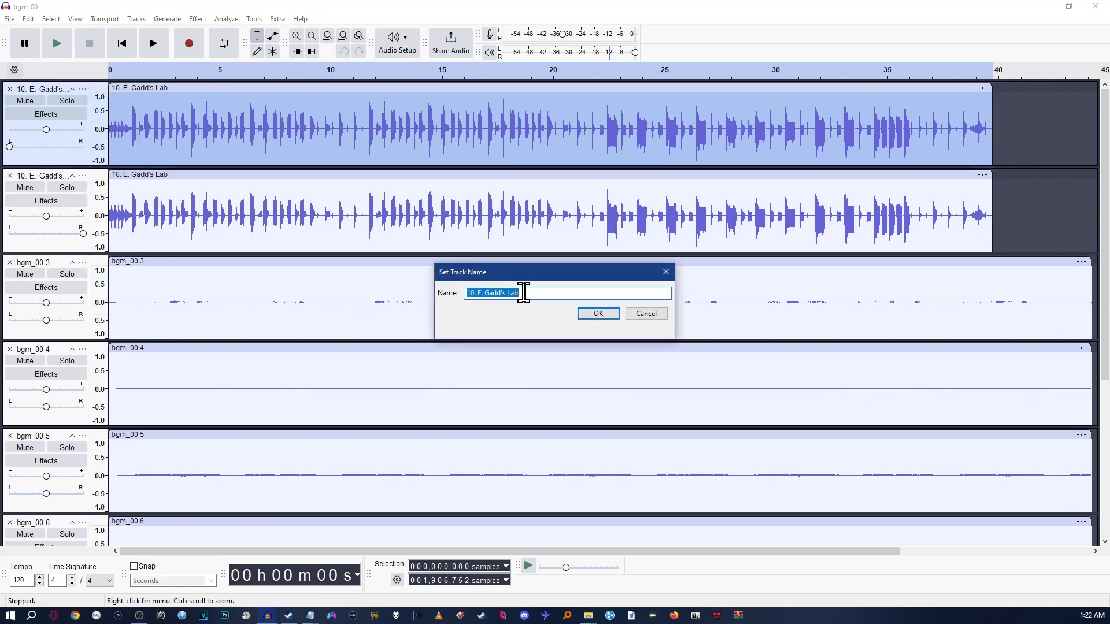
type("bgm")
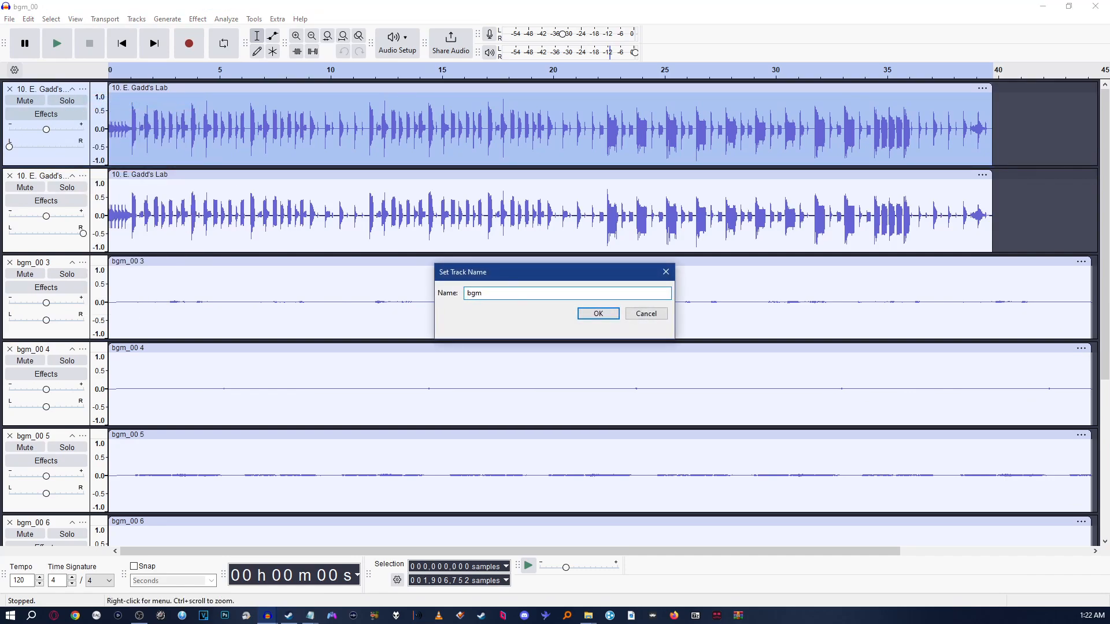
type("_00 1")
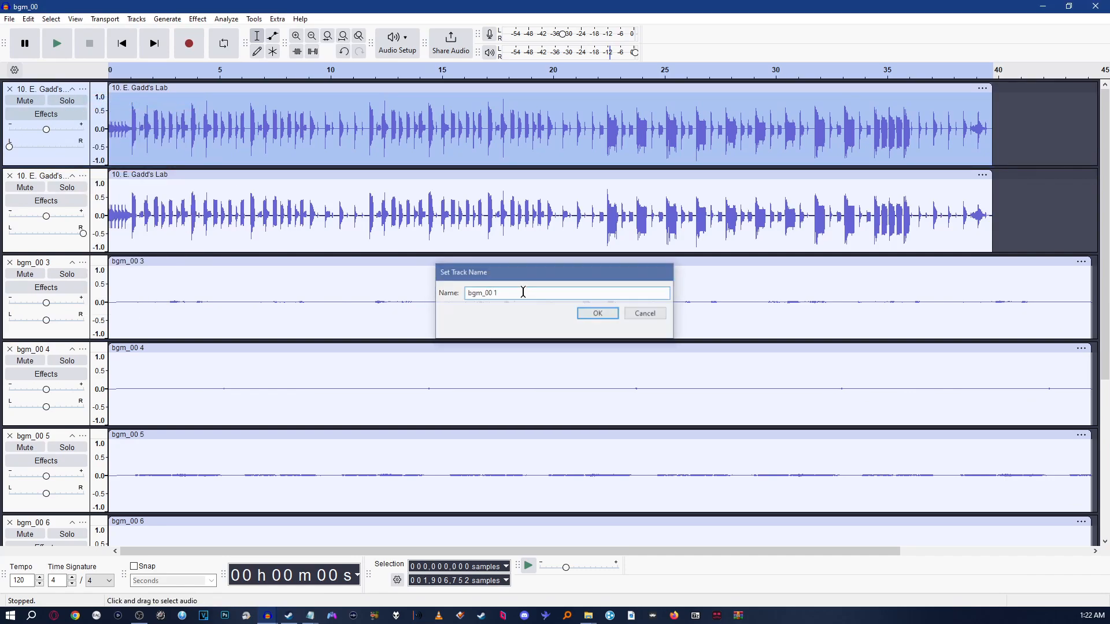
key("Return")
Rename the right-channel E. Gadd's Lab track as bgm_00 2.
left_click(44, 178)
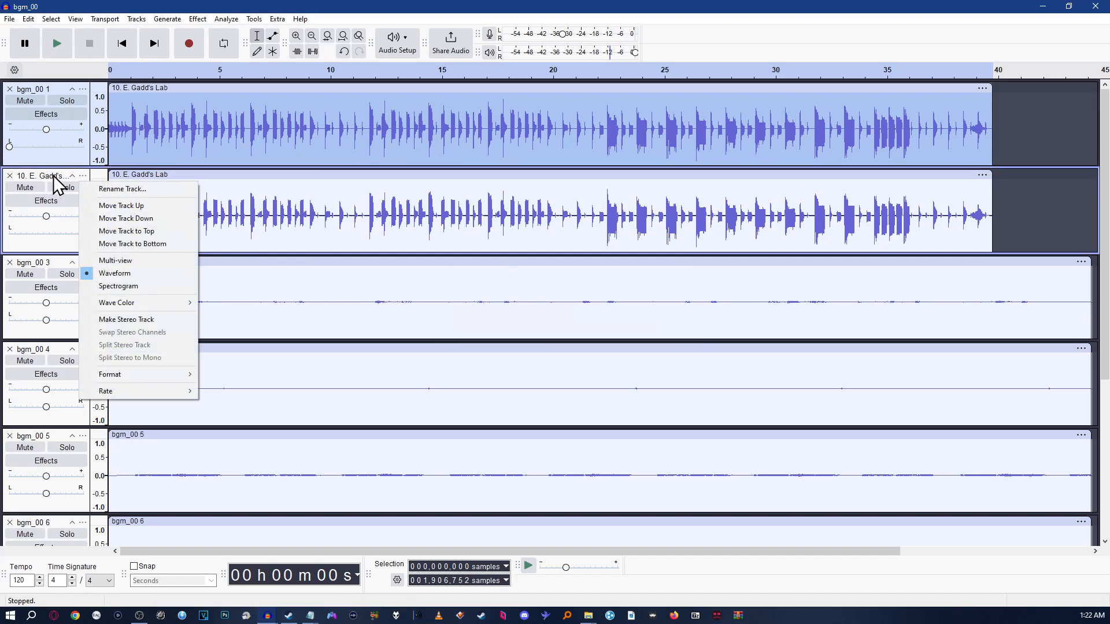
left_click(87, 189)
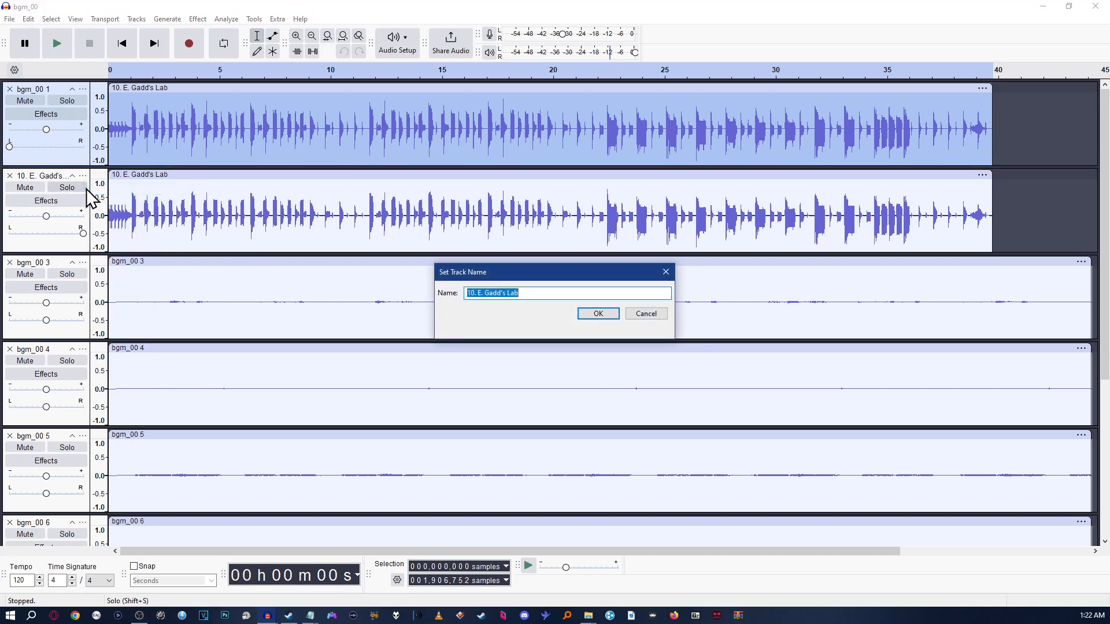
type("bgm_00 2")
key("Return")
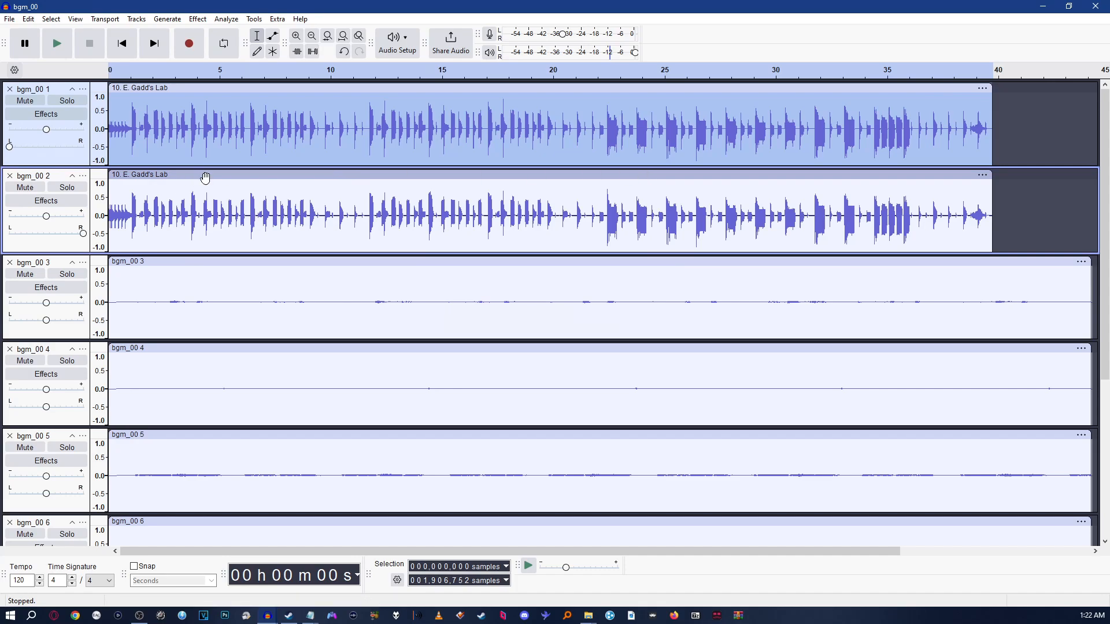
Mute the remaining original tracks bgm_00 3, bgm_00 4, bgm_00 5 and bgm_00 6.
left_click(26, 275)
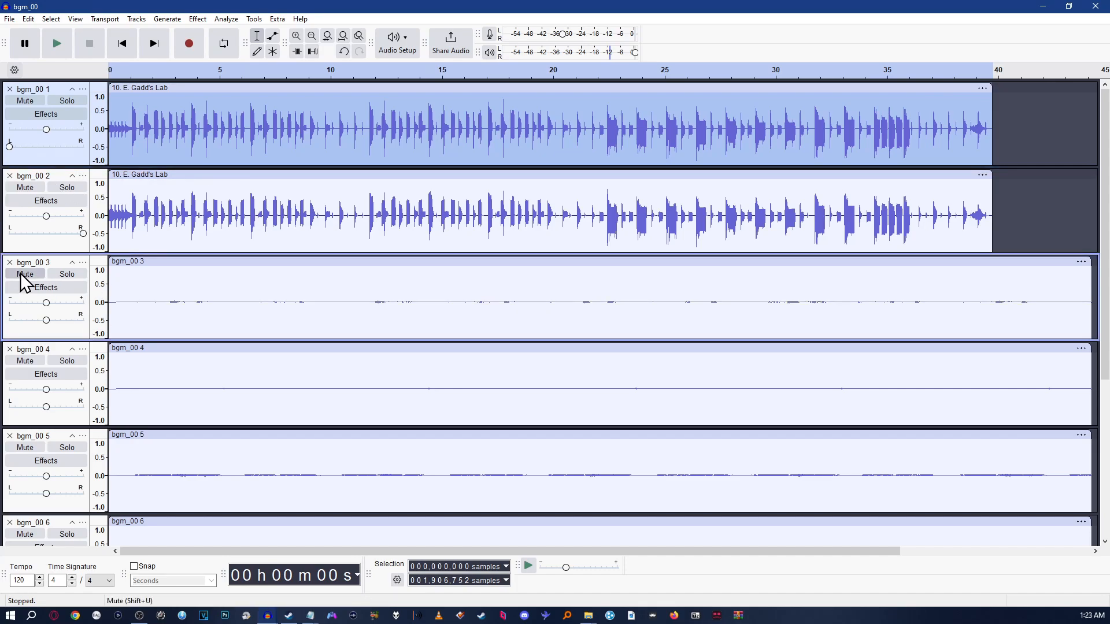
left_click(34, 383)
left_click(29, 448)
scroll(36, 444, "down", 2)
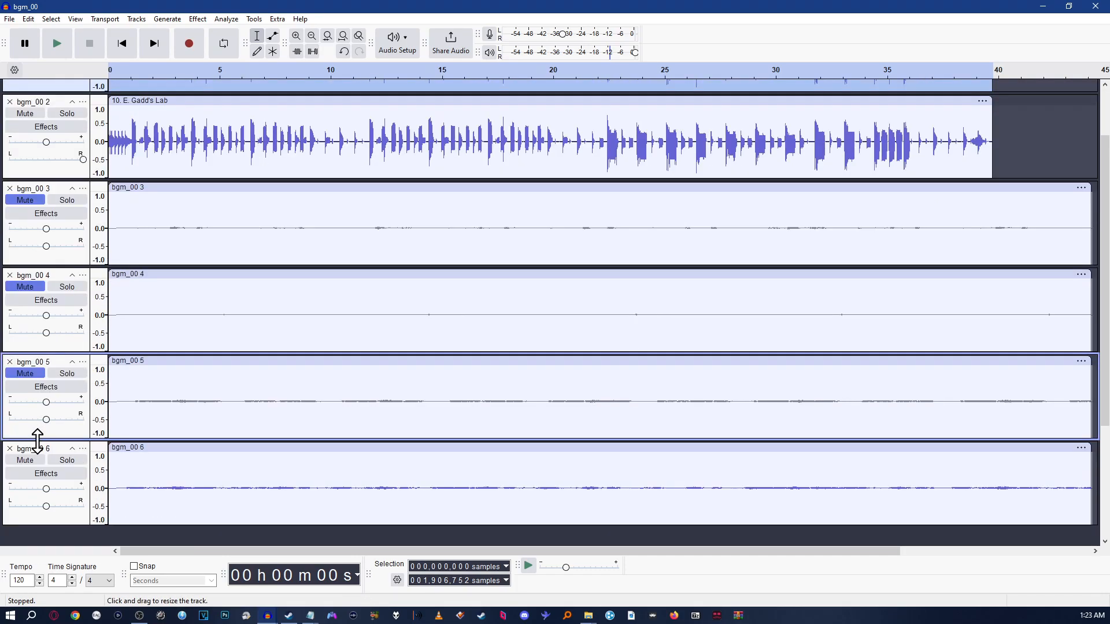
left_click(29, 461)
scroll(46, 393, "up", 2)
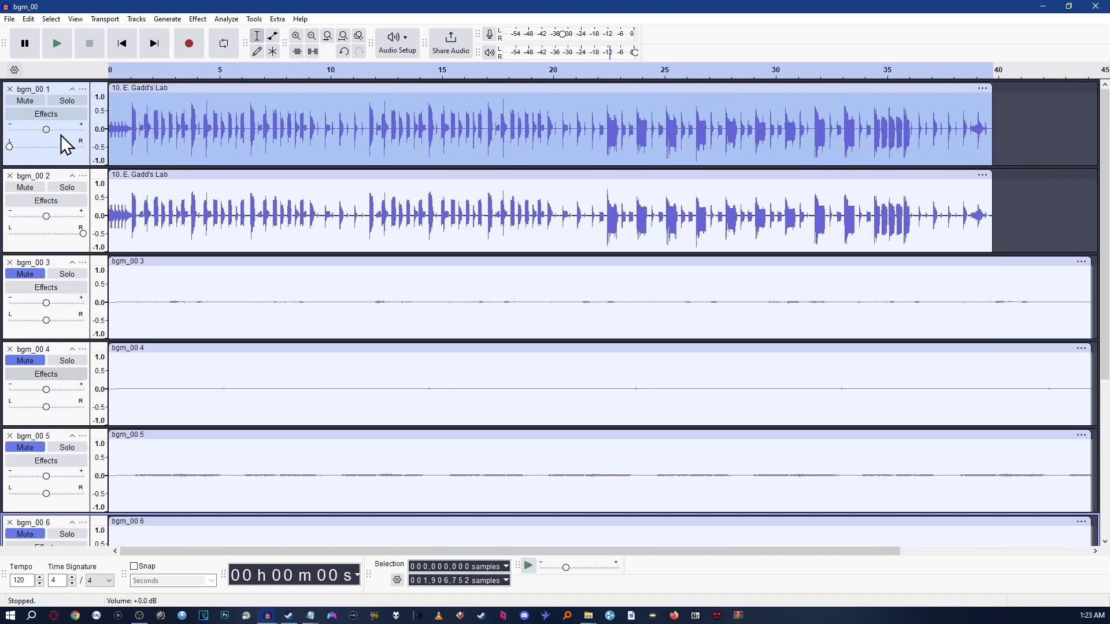
Check the loop's start and end samples in the 10. E. Gadd's Lab project, and return to the bgm_00 project.
left_click(989, 118)
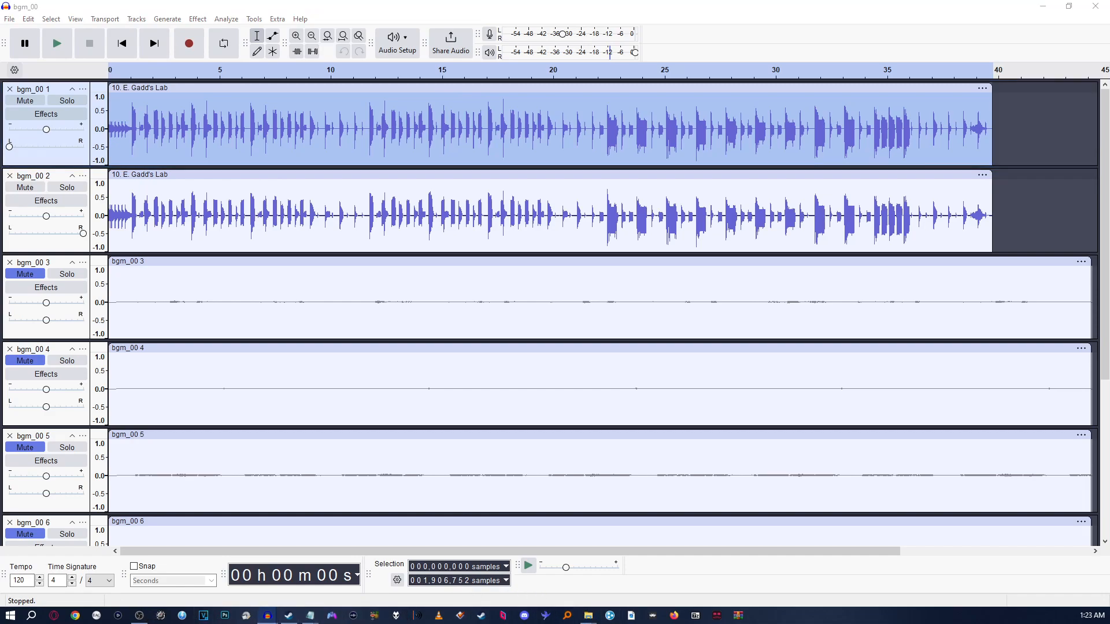
key("alt+Tab")
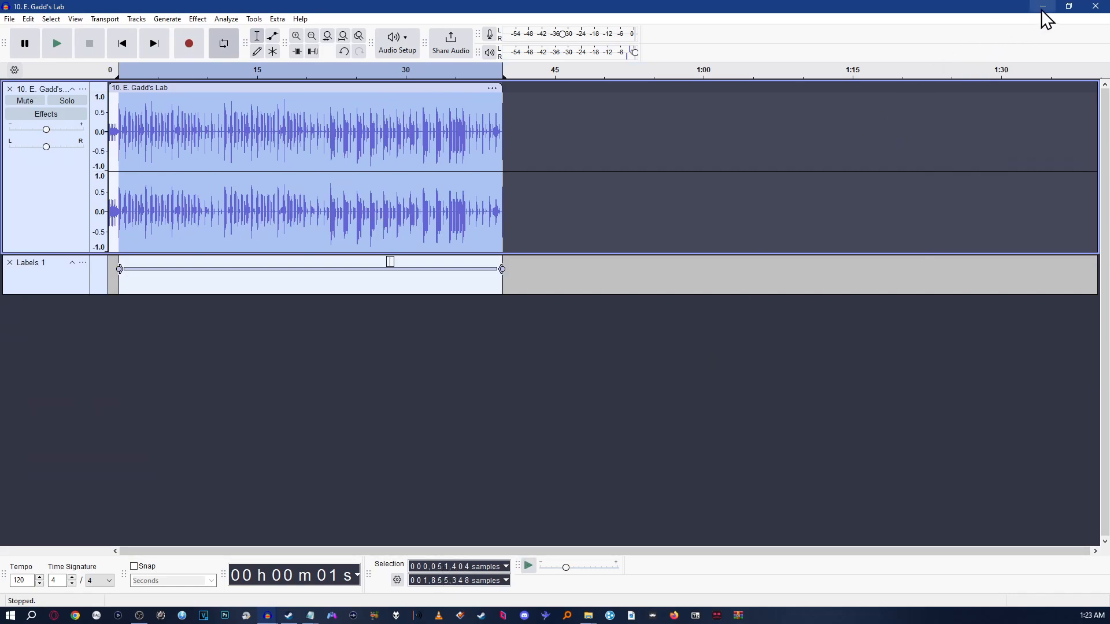
left_click(1043, 7)
Edit the metadata tags, setting LoopStart to 51404 and LoopEnd to 1906752, and accept them.
left_click(28, 19)
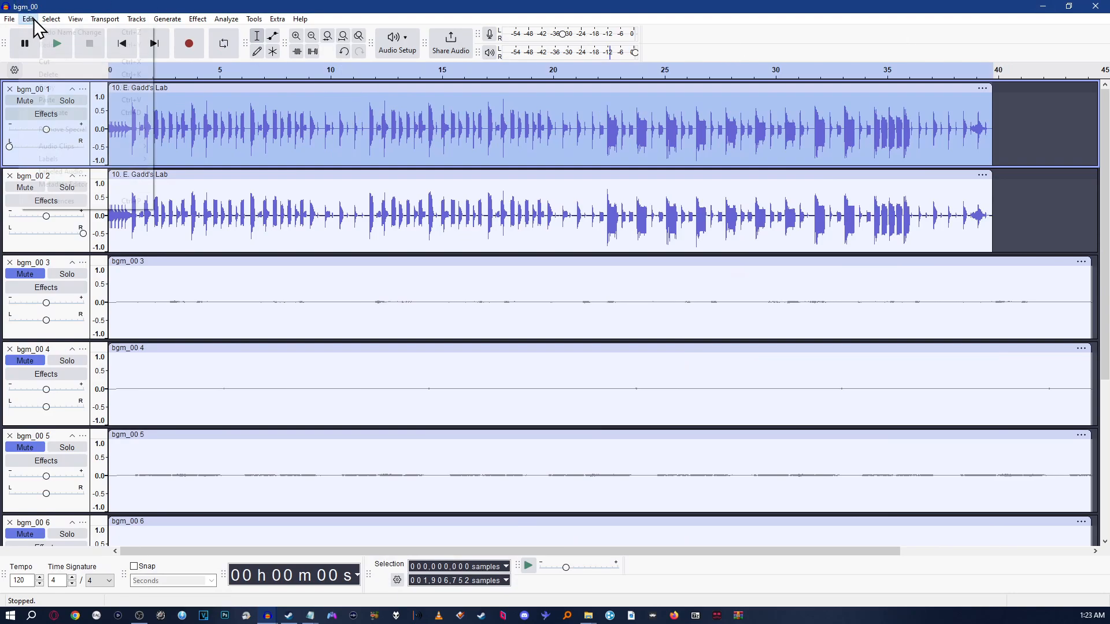
left_click(74, 183)
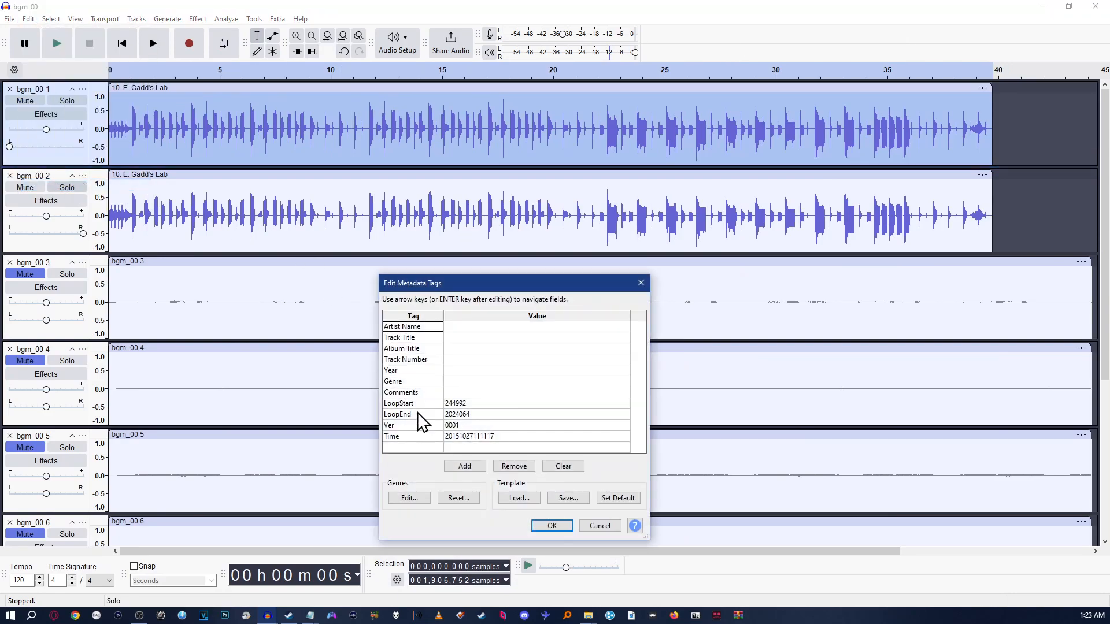
left_click(474, 407)
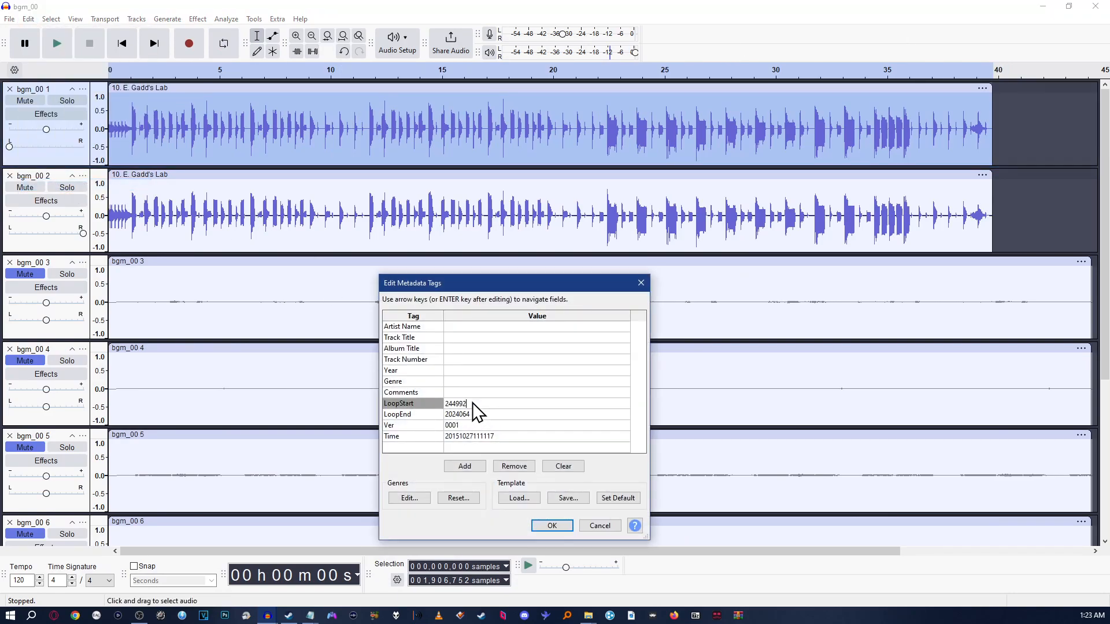
double_click(473, 402)
type("51404")
left_click(498, 416)
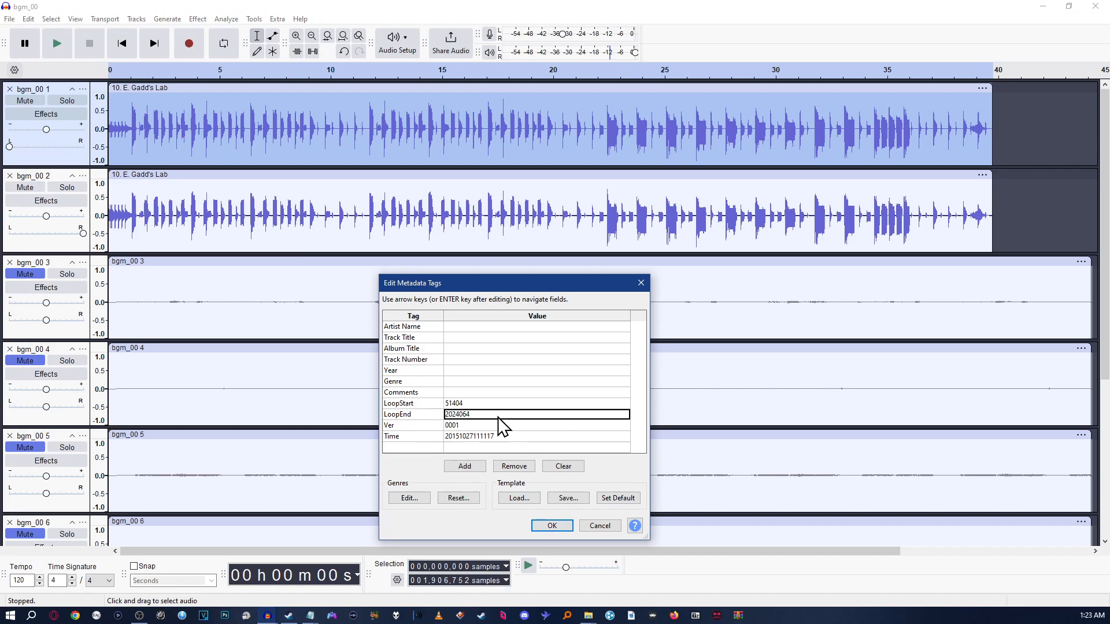
left_click(494, 415)
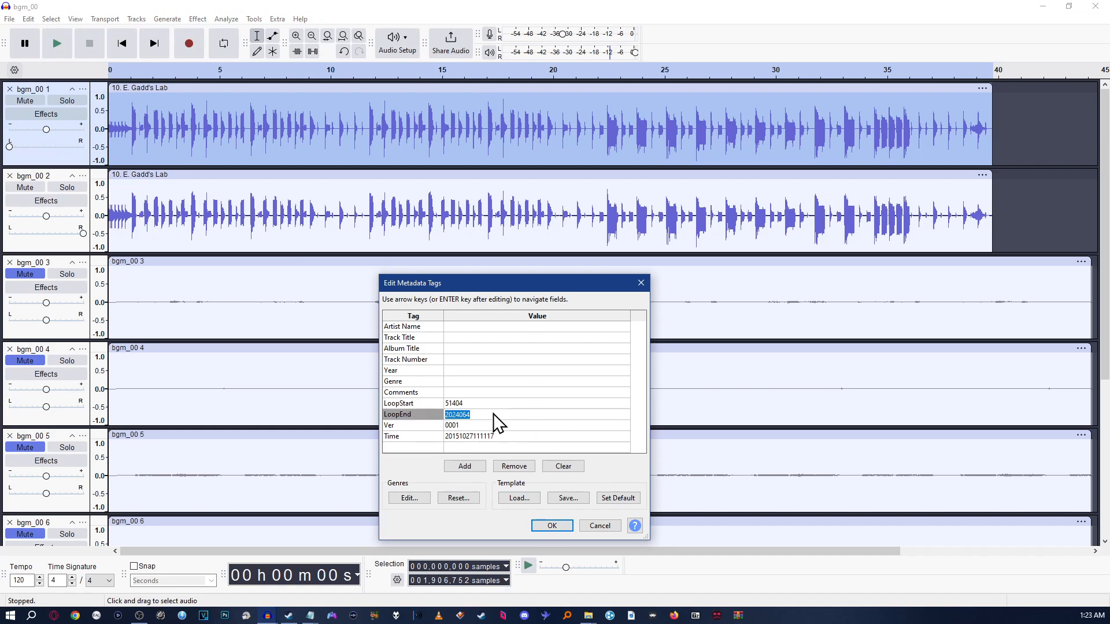
type("1906752")
left_click(552, 525)
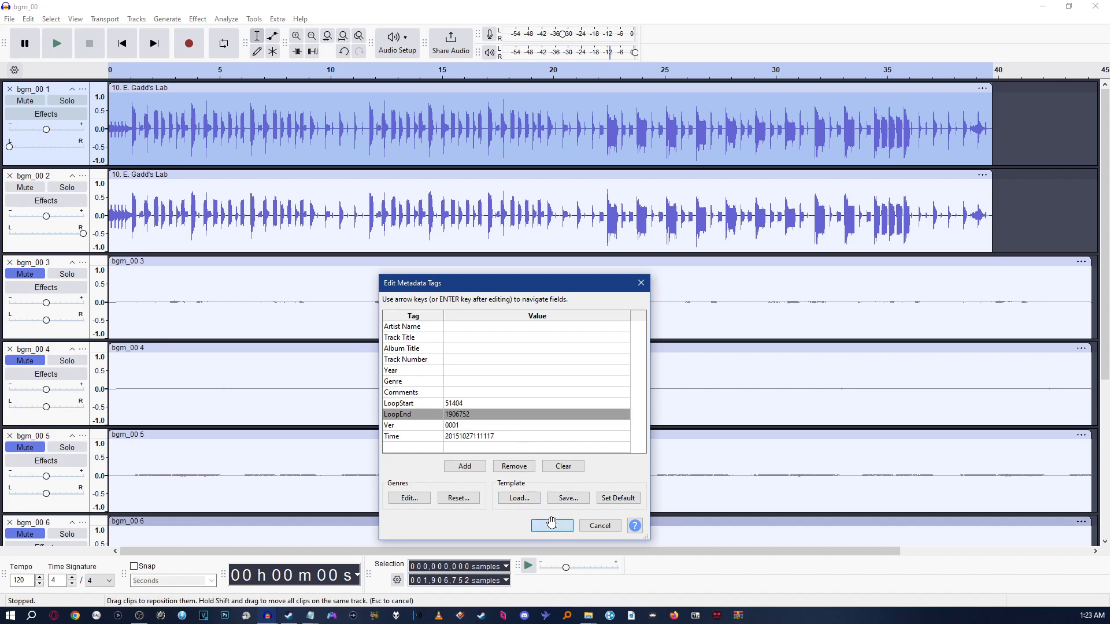
Check the end of the E. Gadd's Lab clip in the bgm_00 1 track, and select the whole clip.
left_click(994, 131)
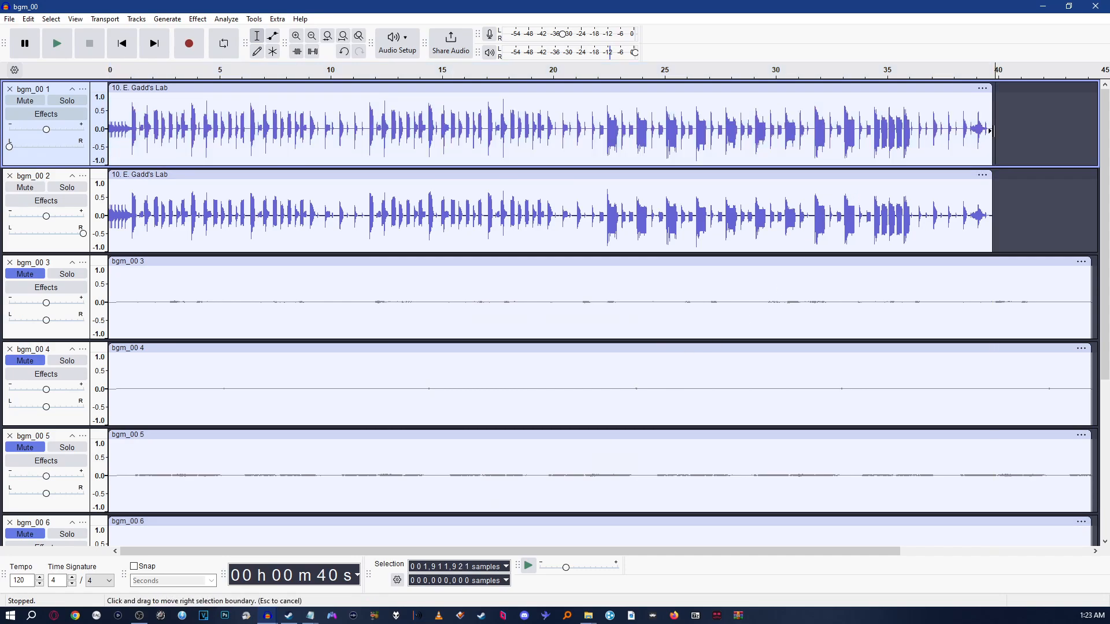
left_click(988, 132)
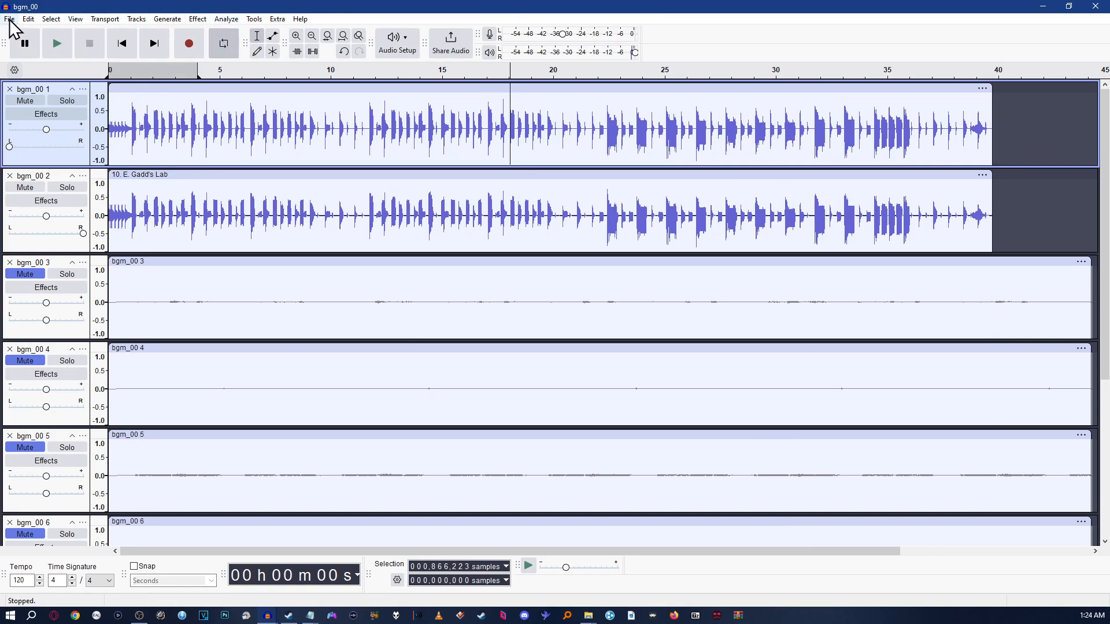
double_click(303, 93)
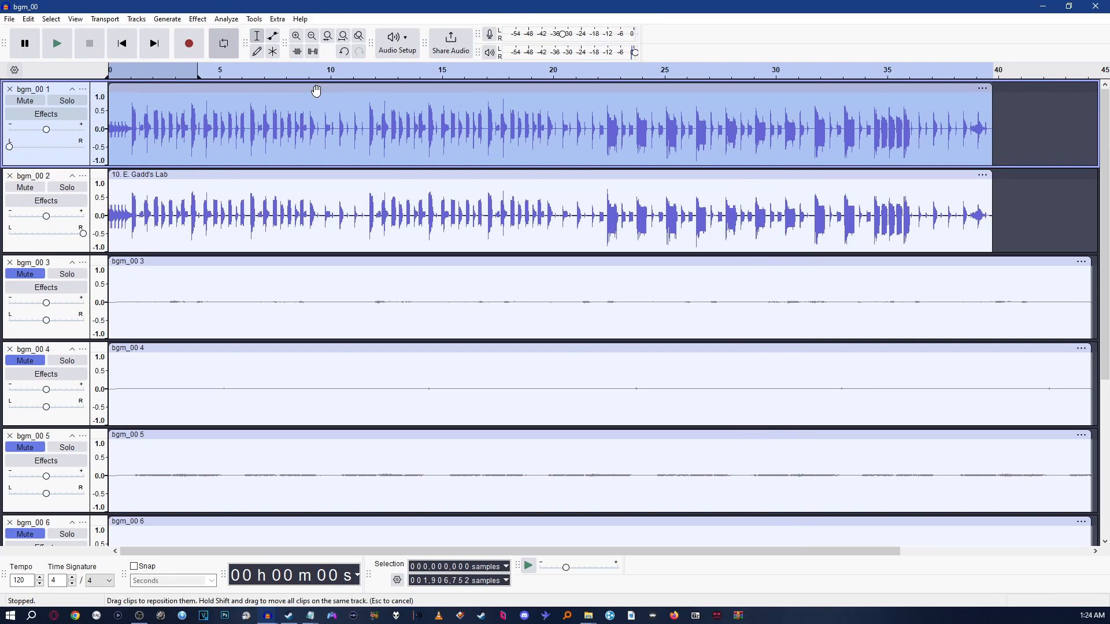
Export the entire project to the Desktop as Ogg Vorbis file bgm_00.ogg, using custom mapping with the six tracks on six output channels.
left_click(10, 19)
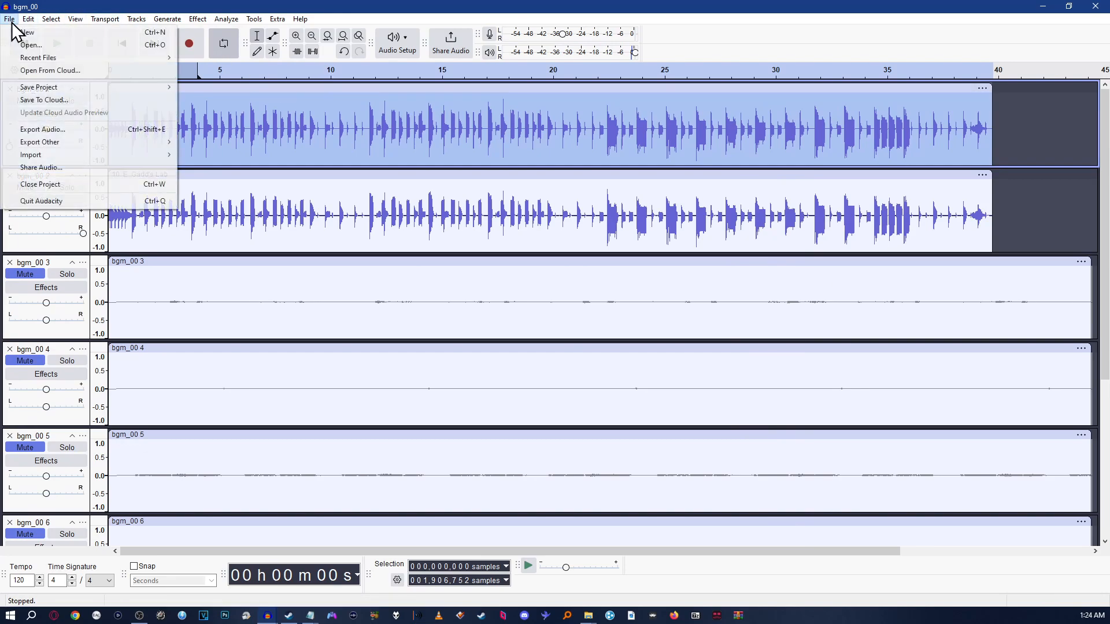
left_click(51, 128)
left_click(629, 425)
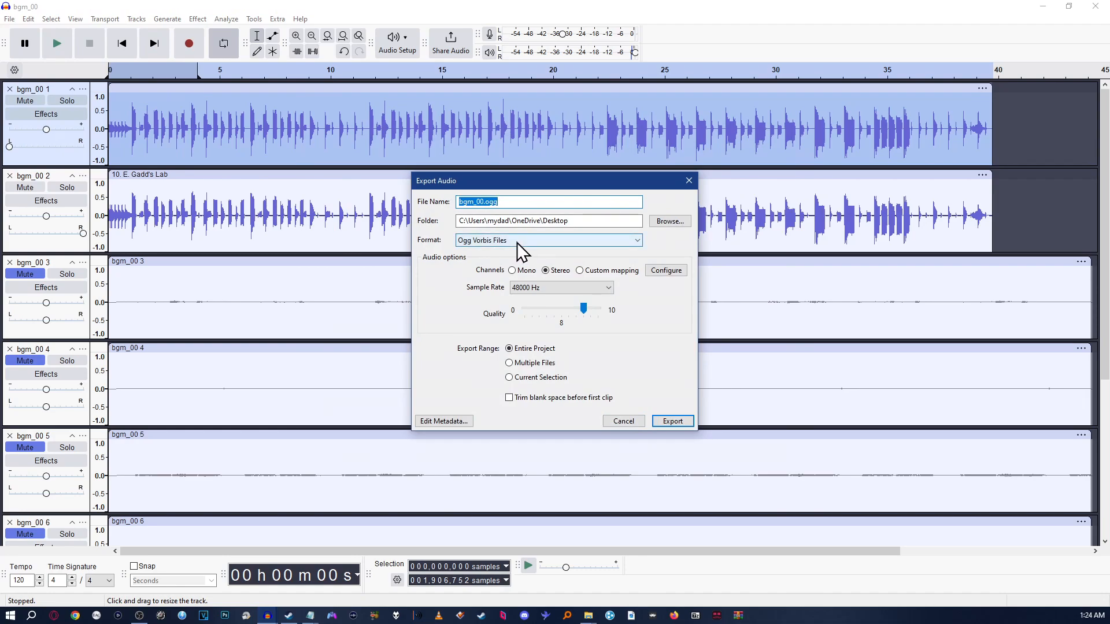
left_click(586, 269)
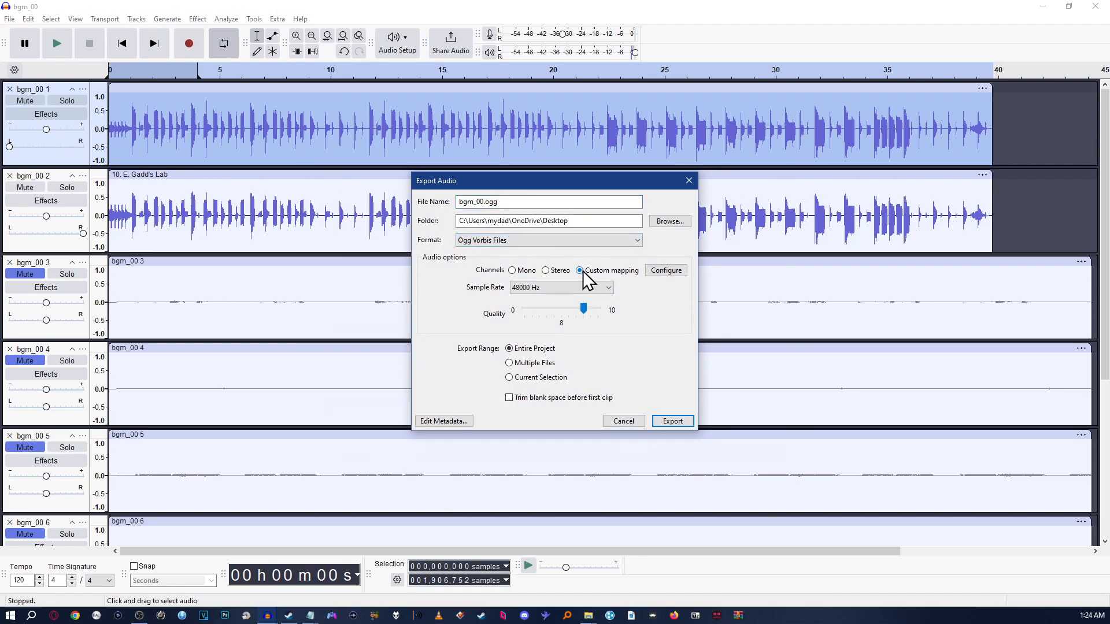
left_click(665, 271)
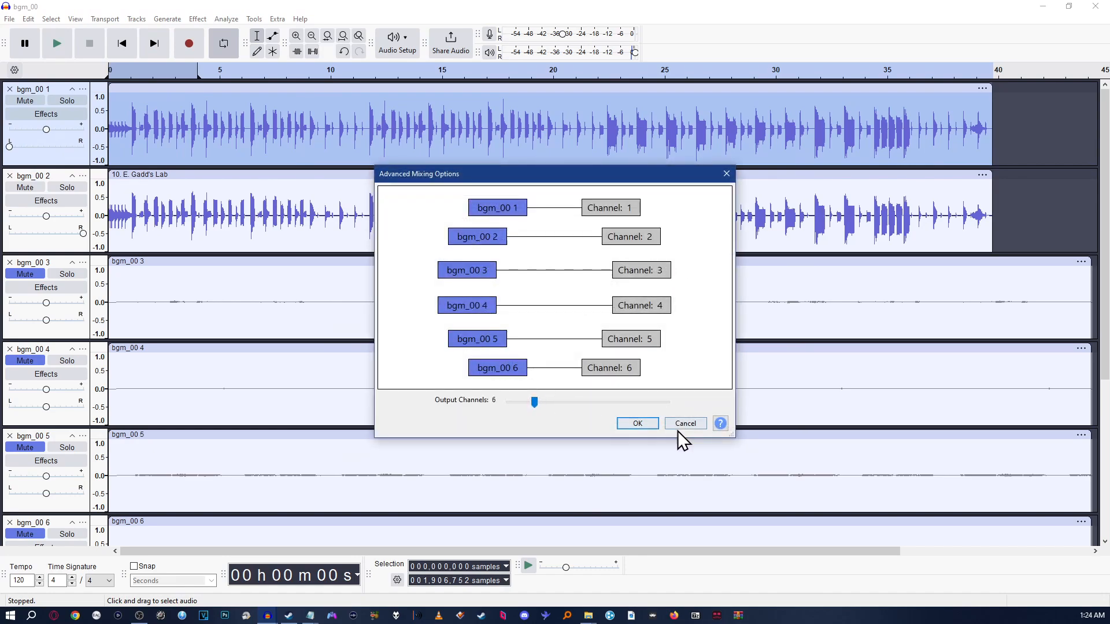
left_click(638, 424)
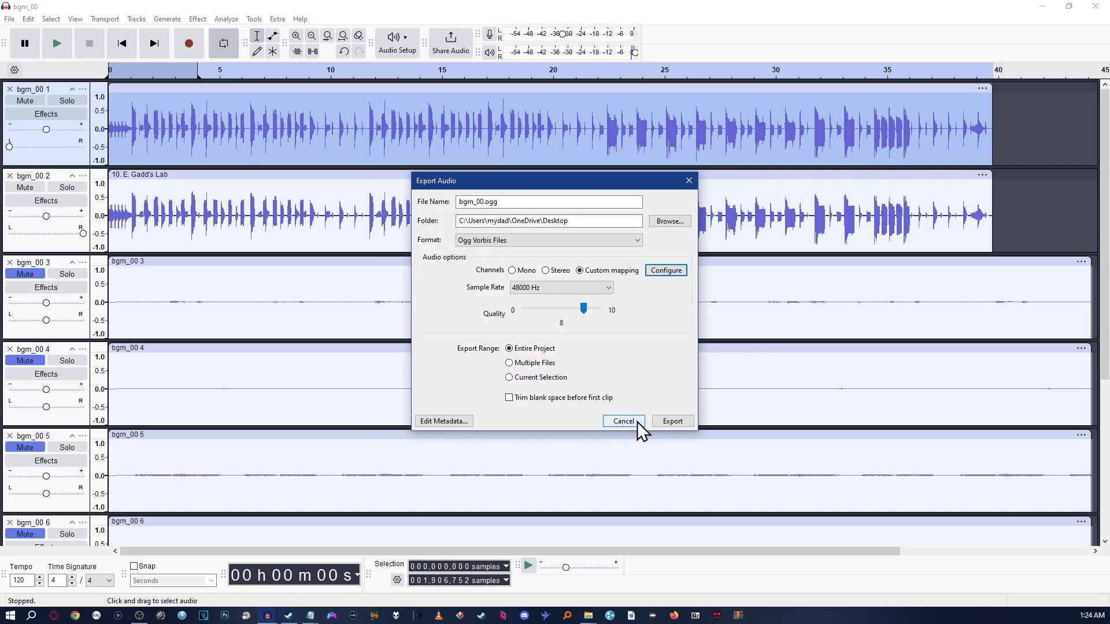
left_click(672, 421)
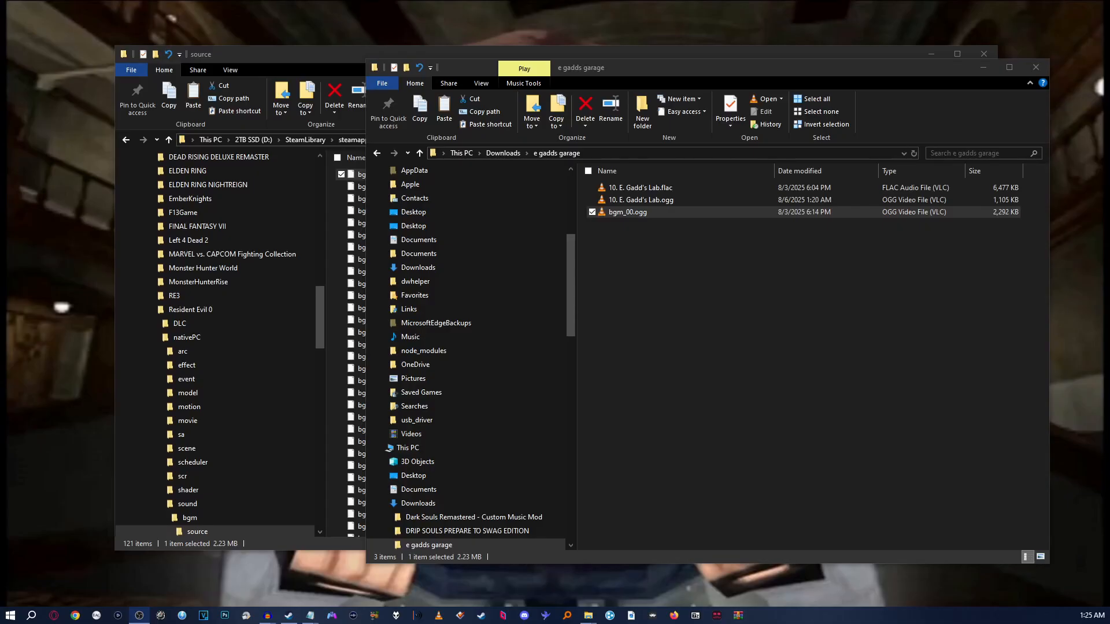
Move the exported bgm_00.ogg from the Desktop into the e gadds garage folder, replacing the existing file, and rename it bgm_00.sngw.
left_click_drag(746, 474, 751, 423)
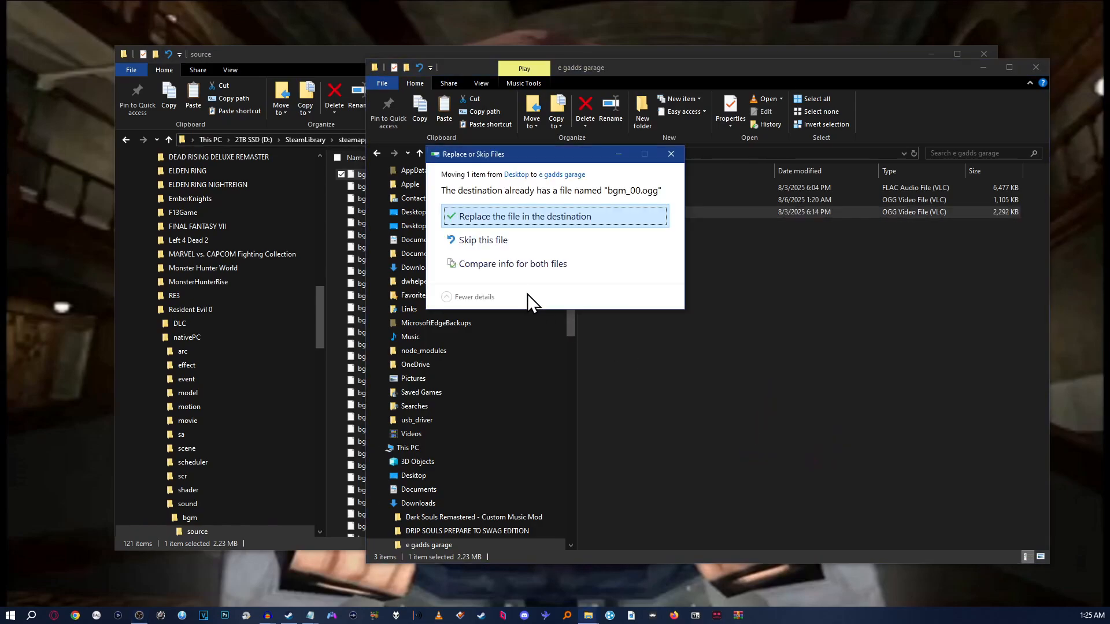
left_click(550, 218)
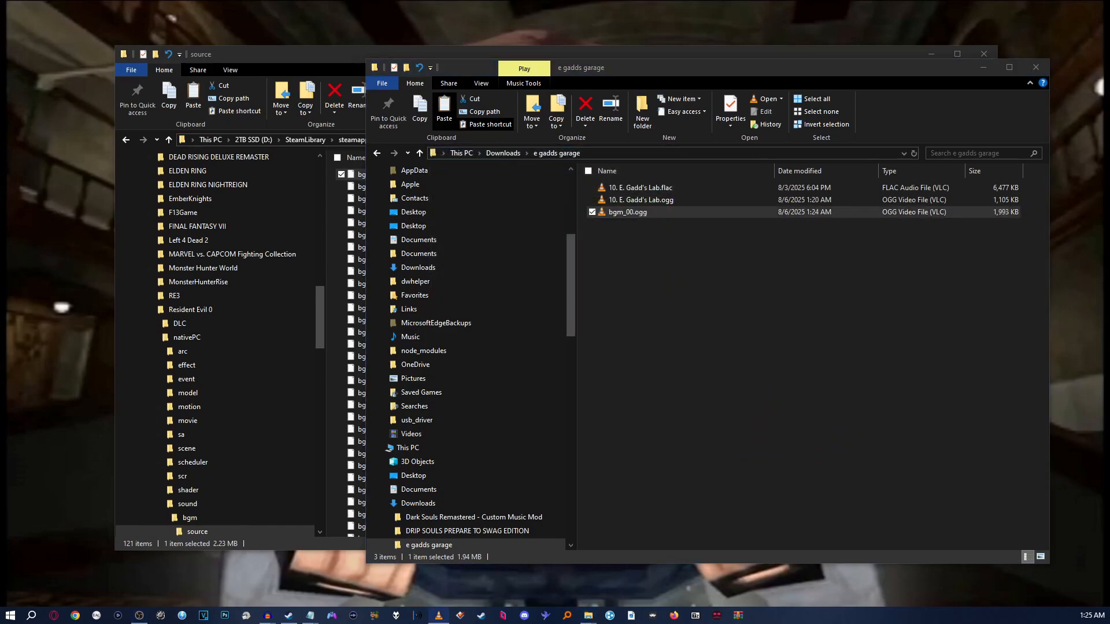
left_click(636, 214)
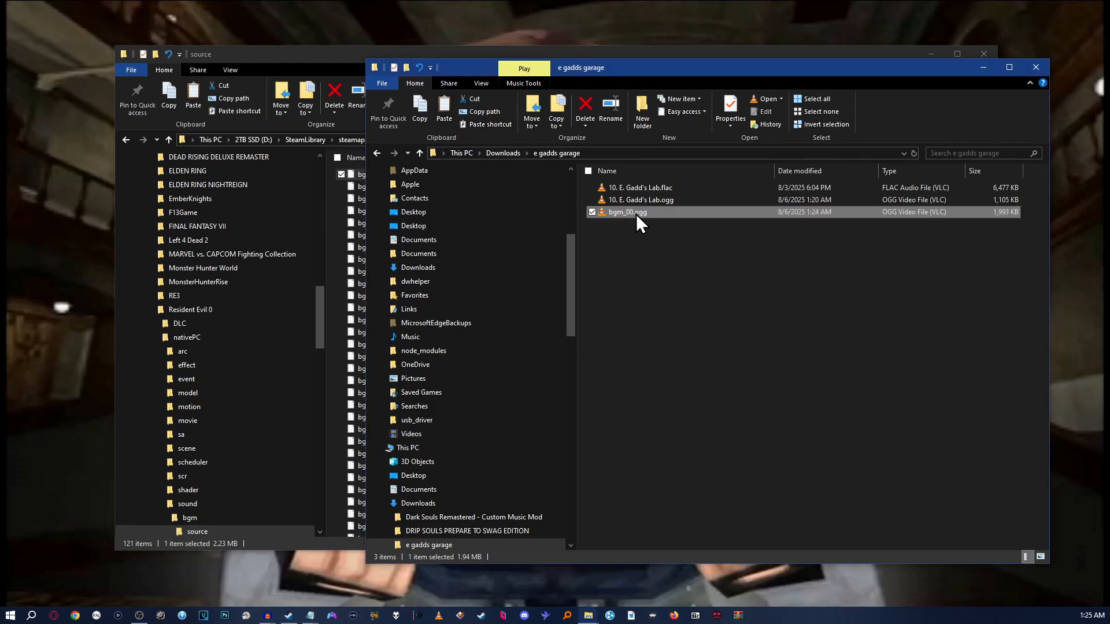
type("sngw")
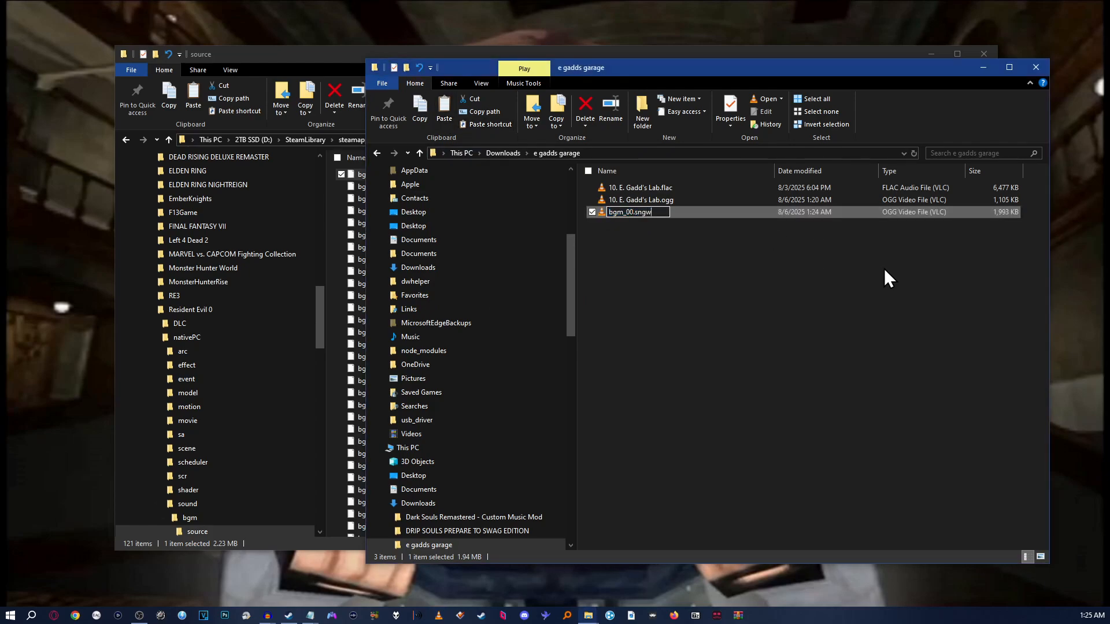
key("Return")
key("Return")
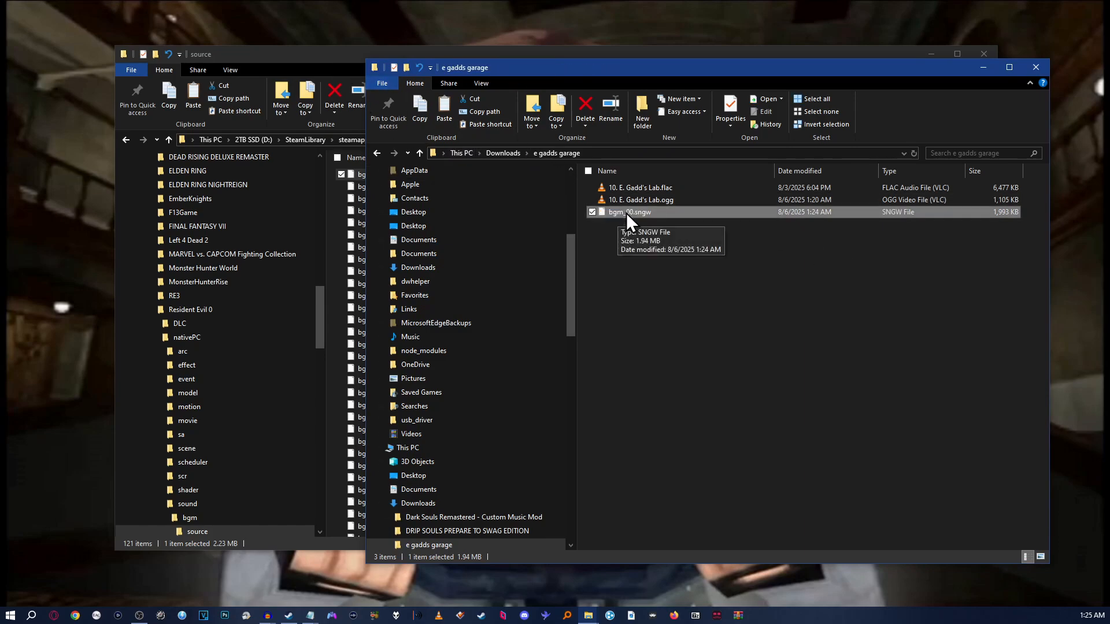
Copy the new bgm_00.sngw, and rename the original bgm_00.sngw in the game's bgm source folder as bgm_00VANILLA.sngw.
key("ctrl+c")
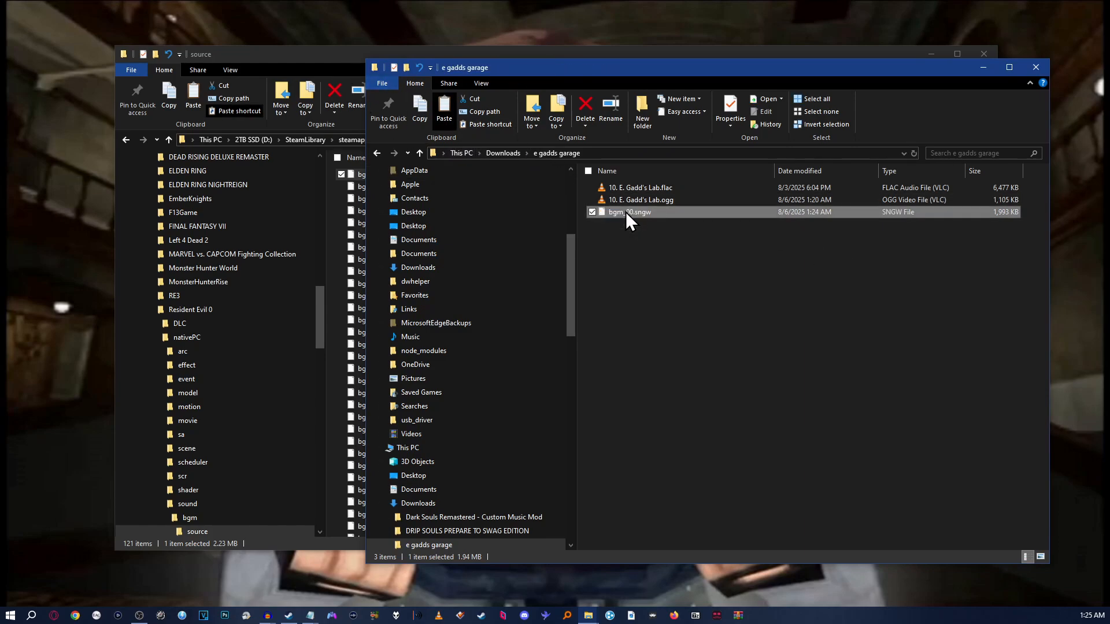
left_click(325, 57)
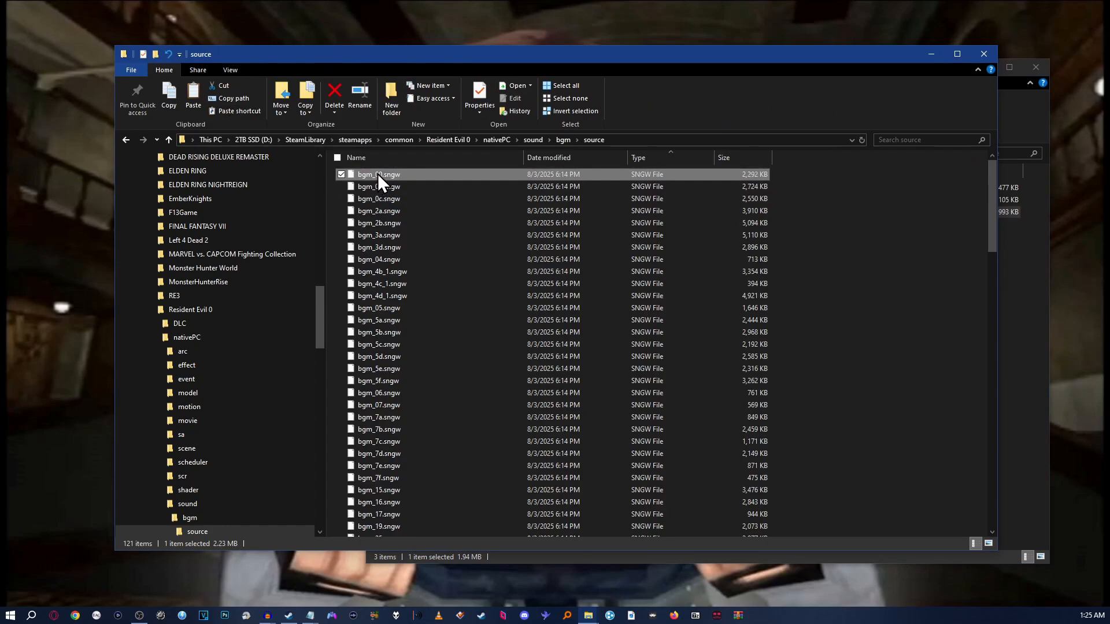
left_click(381, 175)
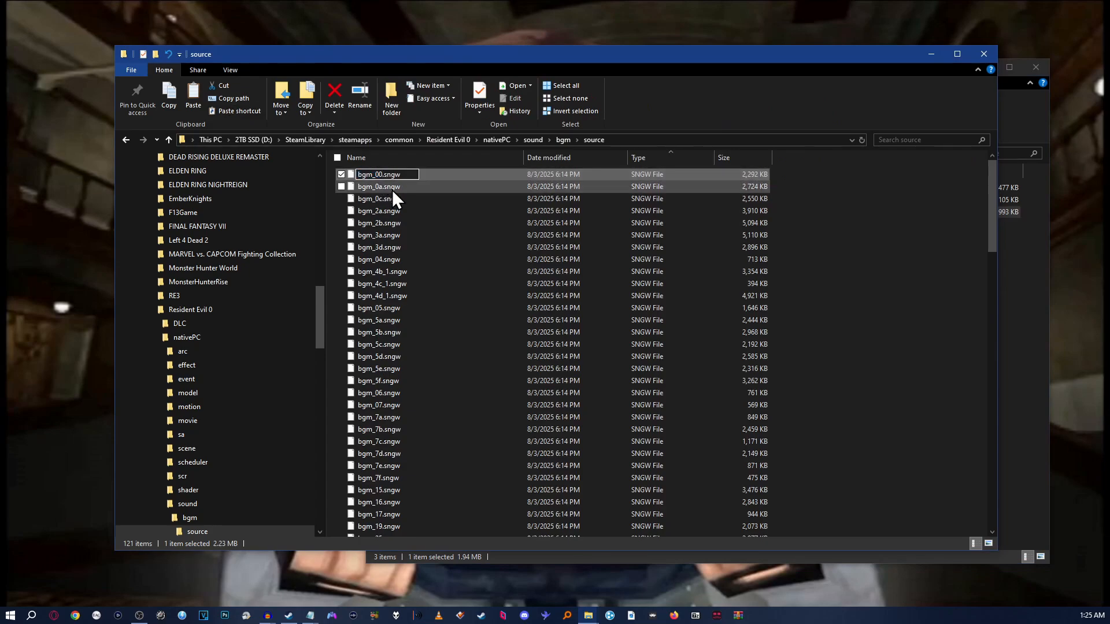
type("VANILLA")
key("Return")
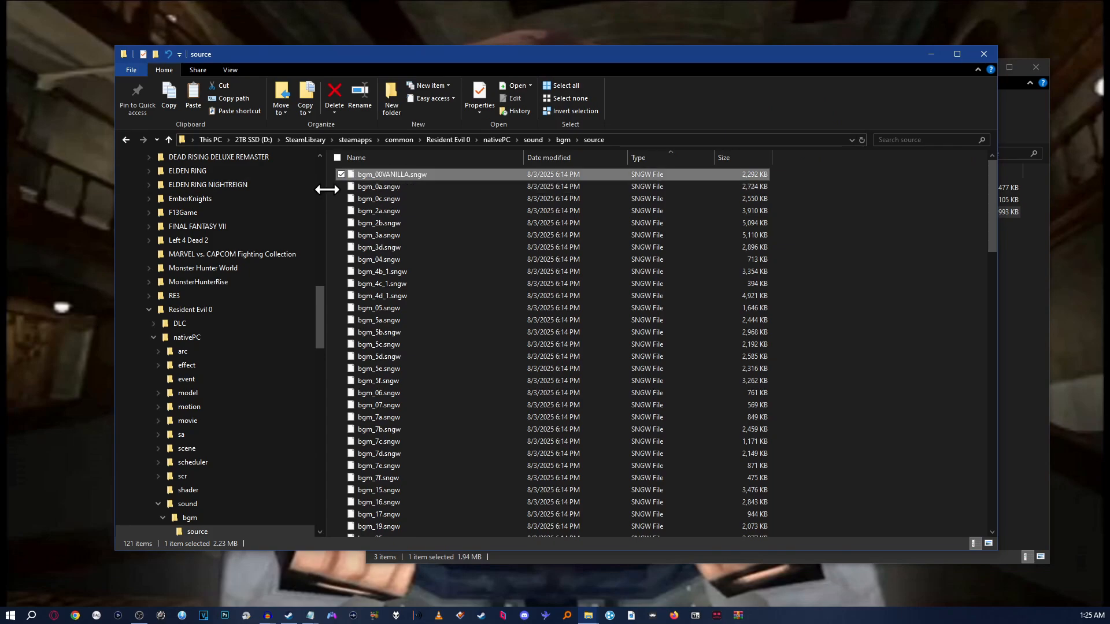
Paste the new bgm_00.sngw into the game's bgm source folder and locate it in the file list.
right_click(331, 197)
left_click(356, 277)
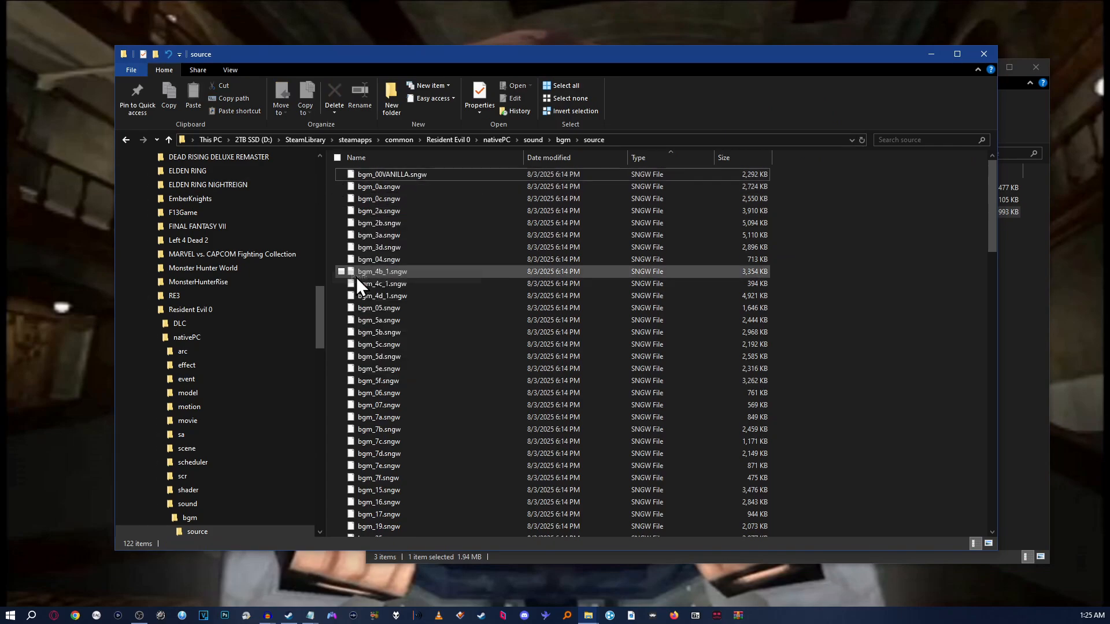
scroll(420, 344, "up", 12)
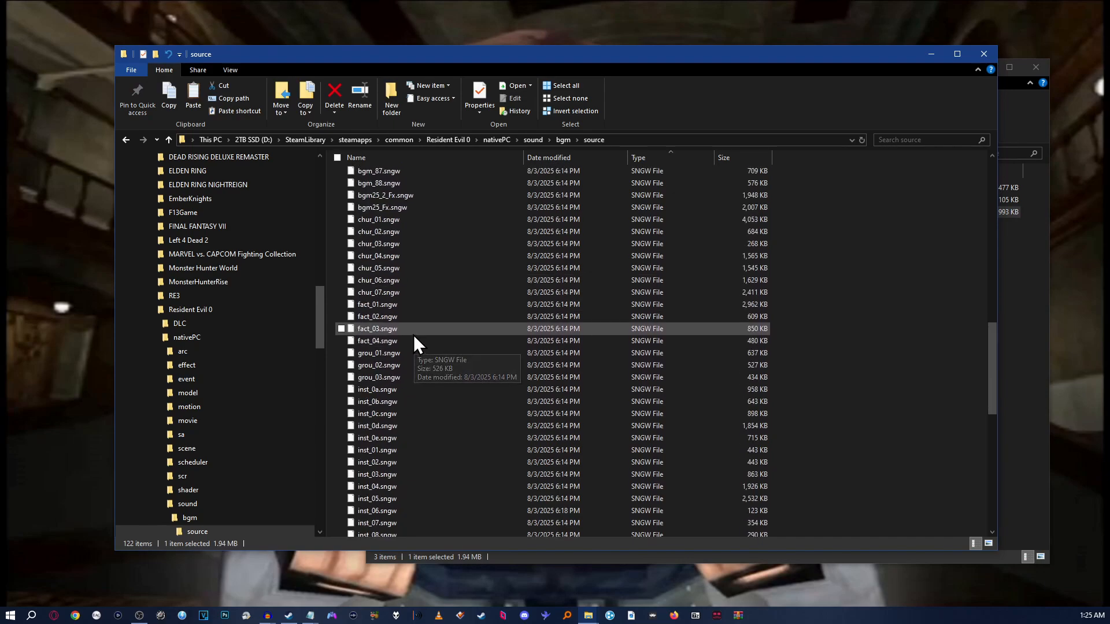
scroll(414, 335, "up", 20)
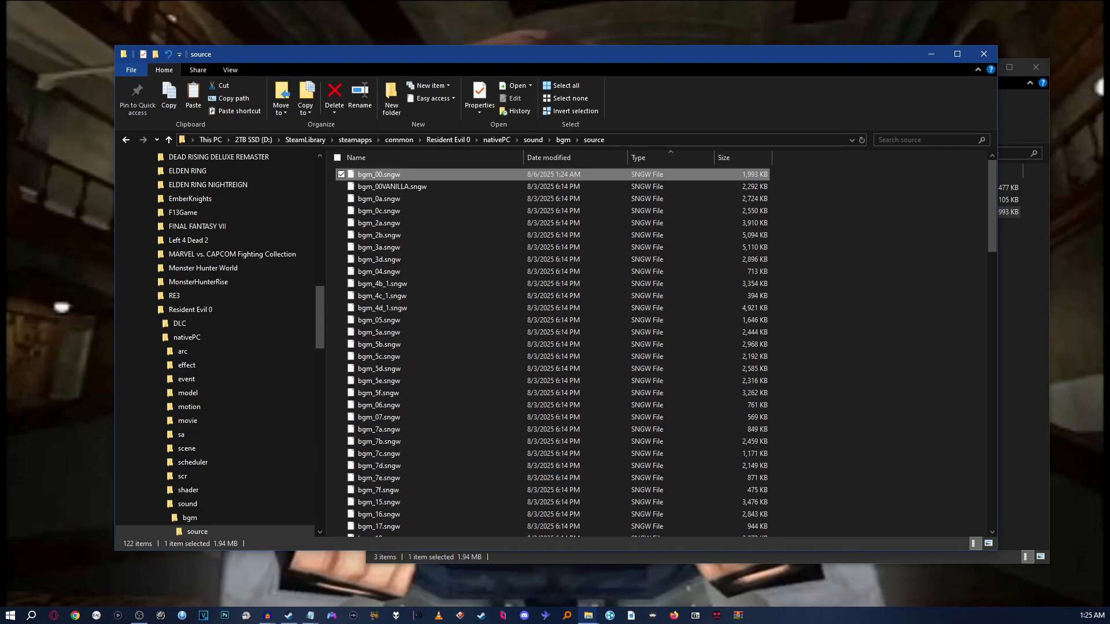
Switch to Resident Evil 0, load the Cabin save in slot 1 and continue the game.
key("alt+Tab")
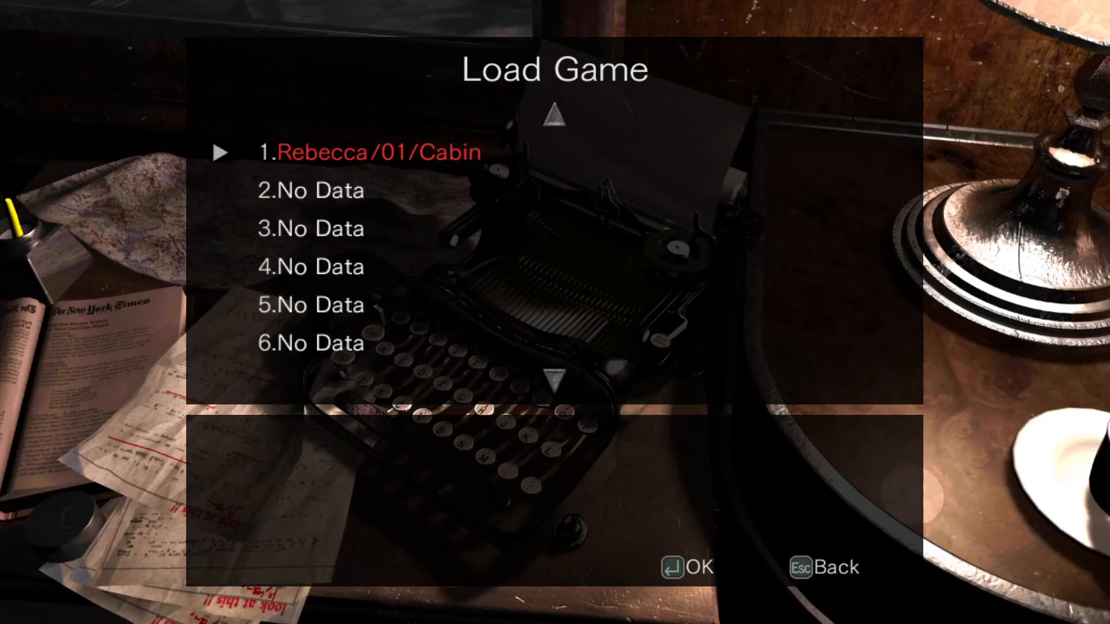
key("Up")
key("Up")
key("Return")
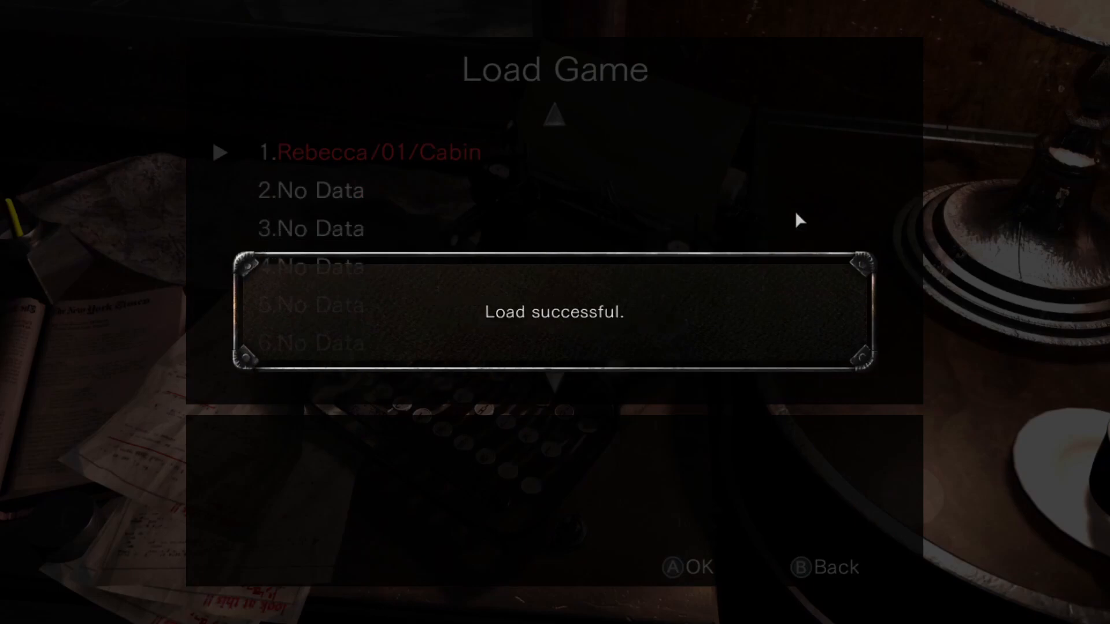
key("Return")
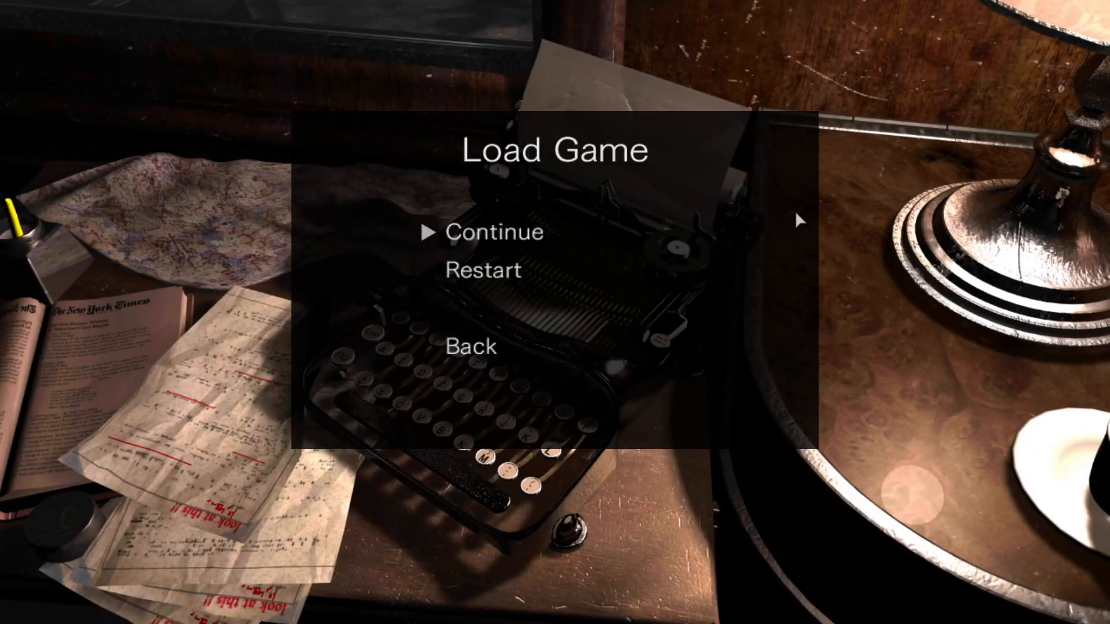
key("Return")
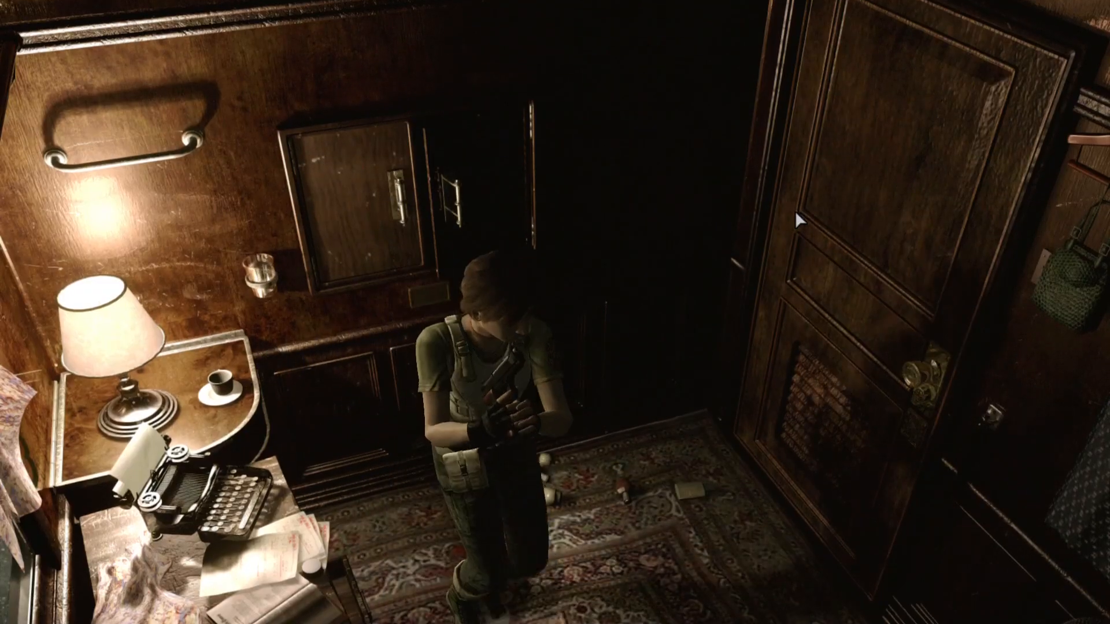
key("s")
key("d")
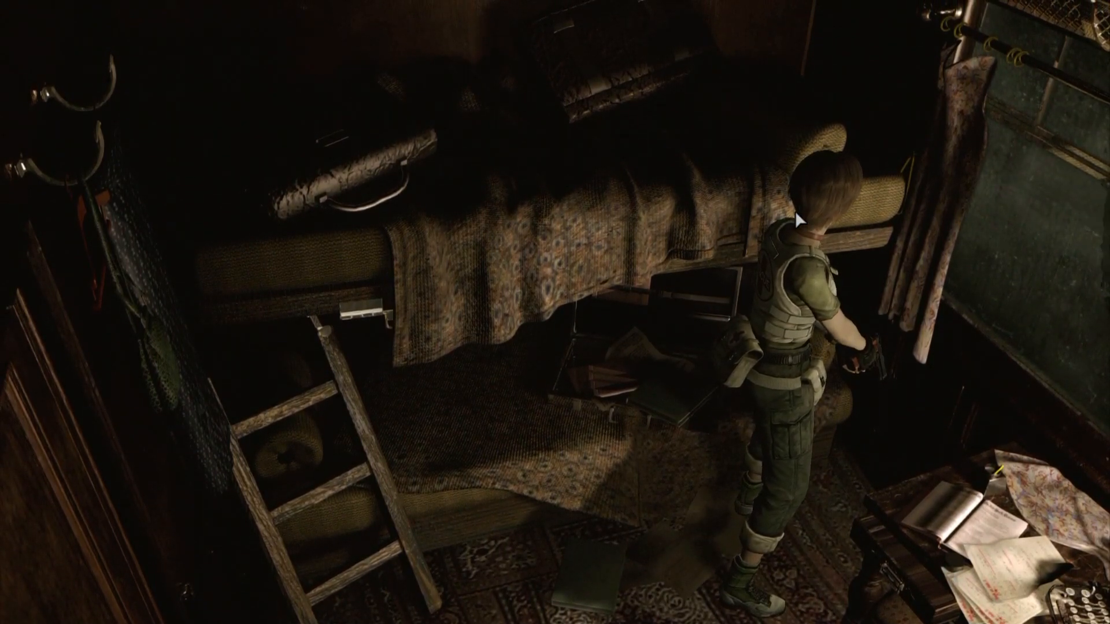
key("a")
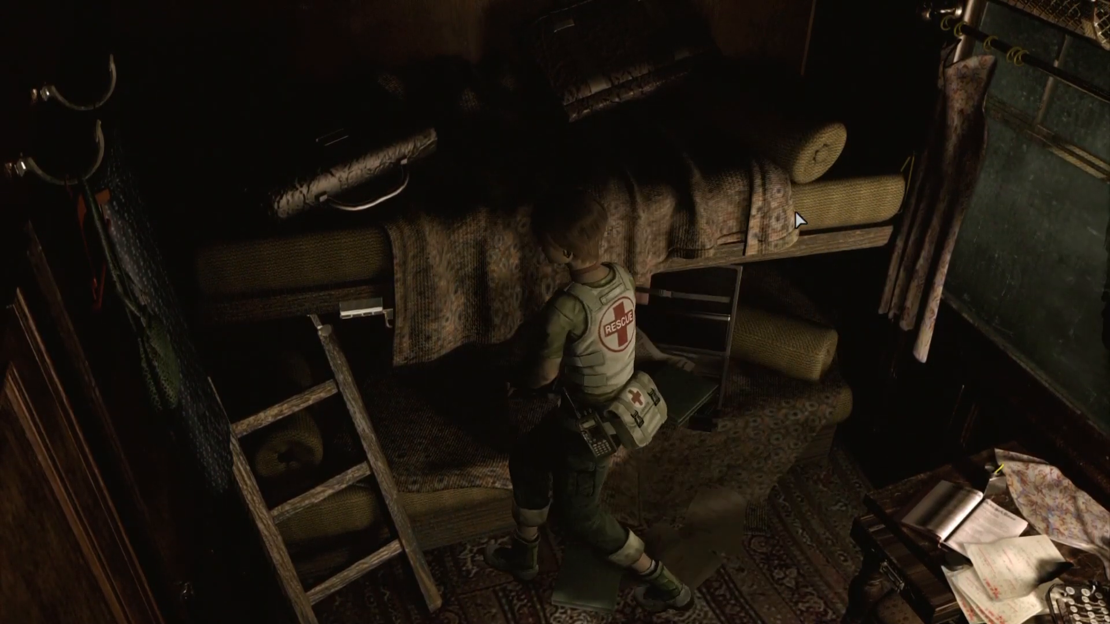
key("d")
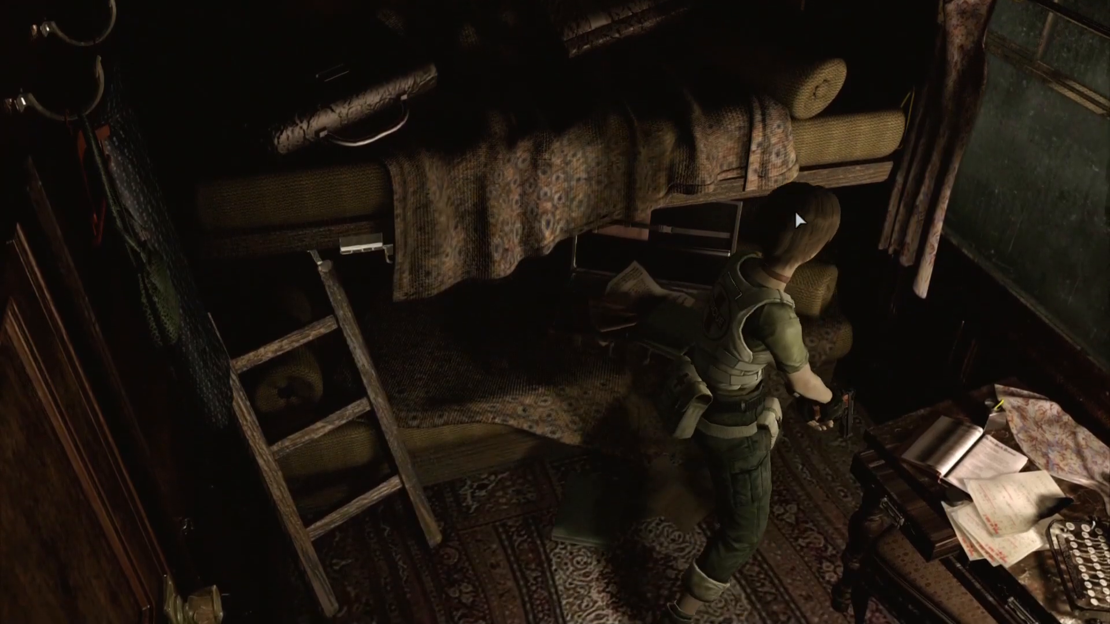